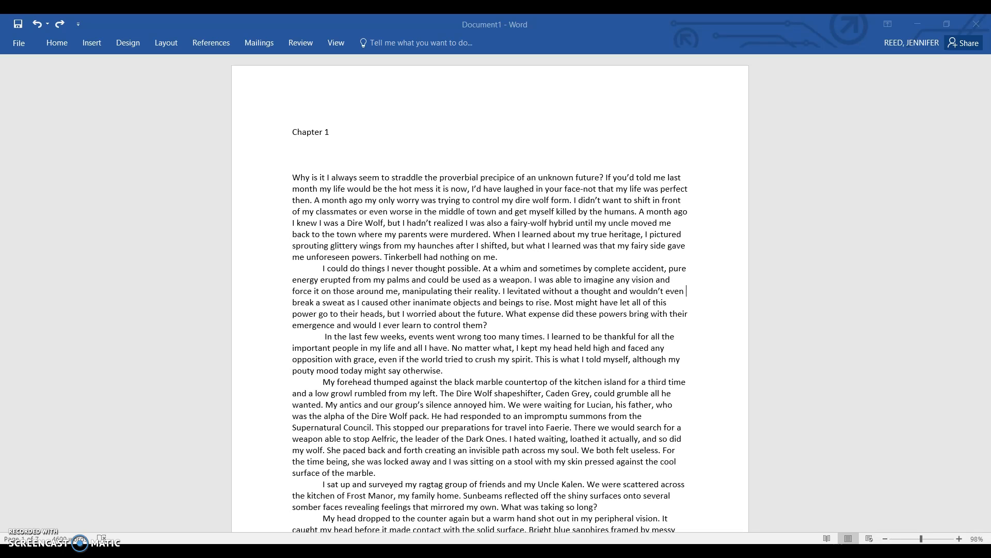
Center the "Chapter 1" heading and set its text to the Existence Light font at size 26.
click(292, 133)
drag(293, 133, 330, 133)
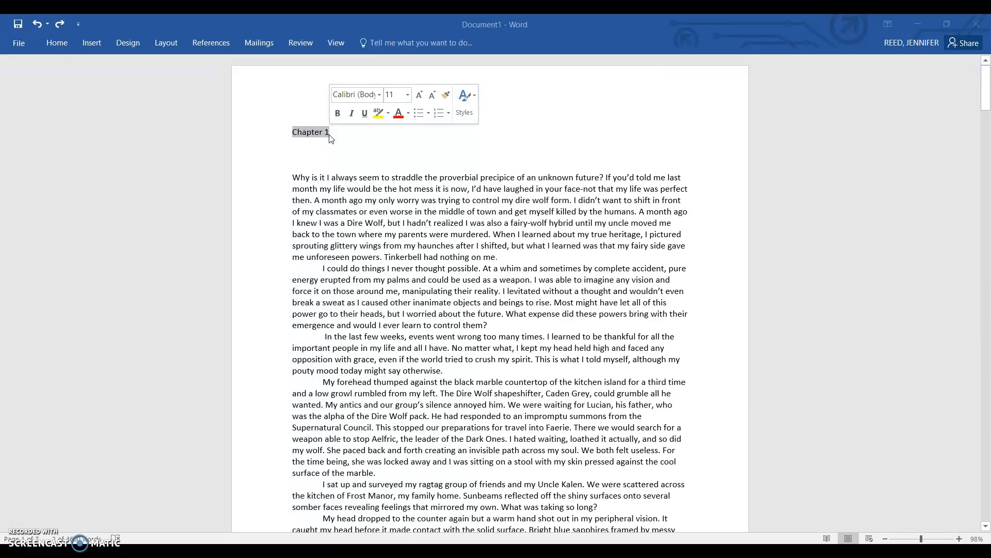
click(57, 42)
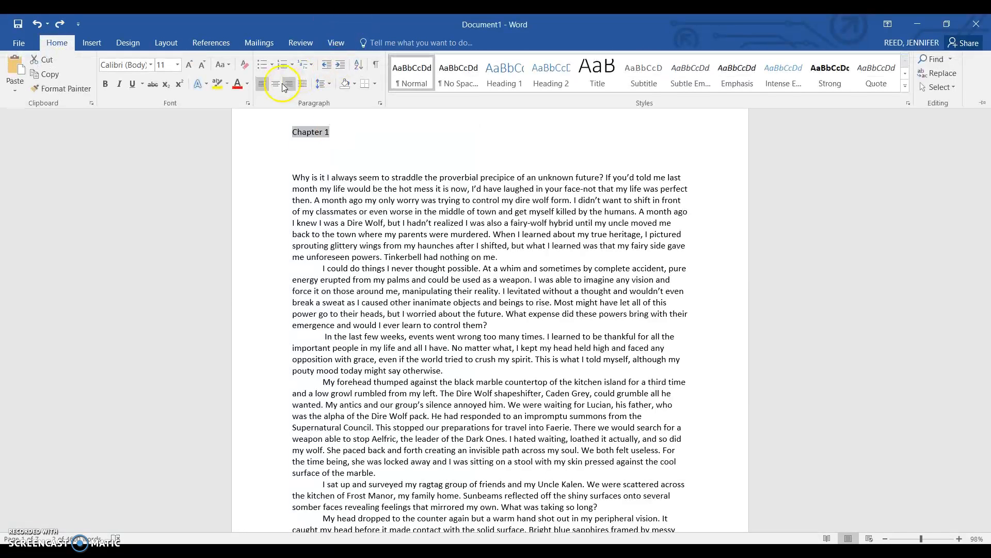
click(277, 84)
click(176, 64)
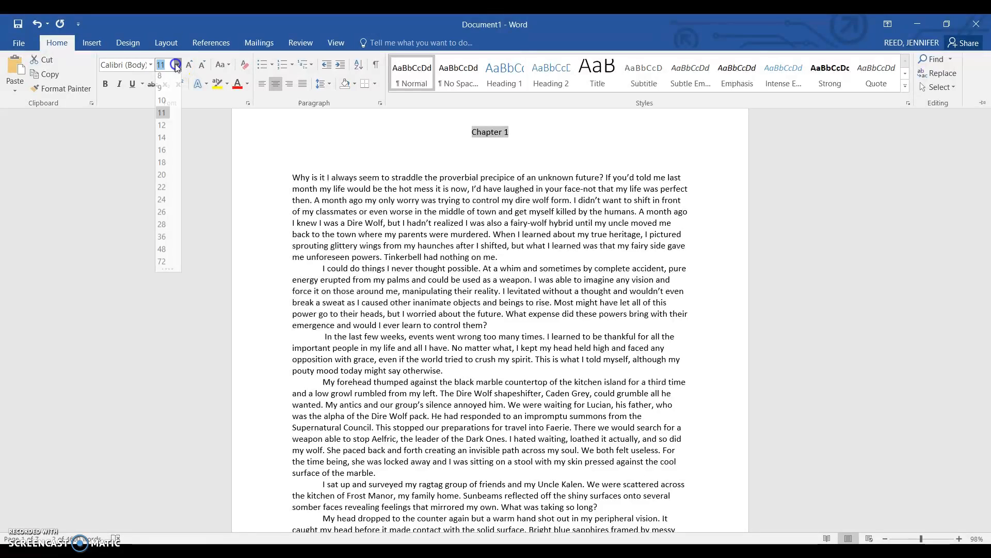
click(164, 214)
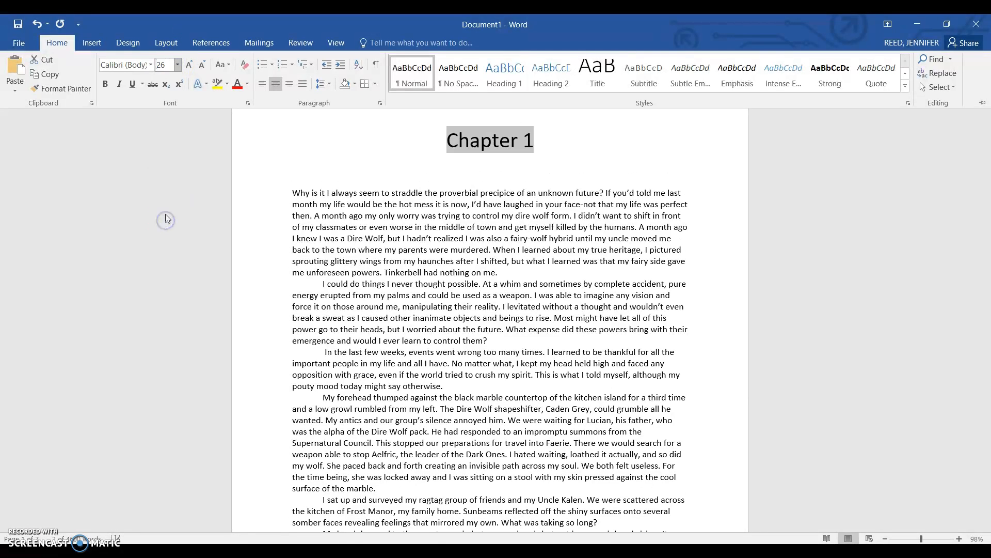
click(150, 65)
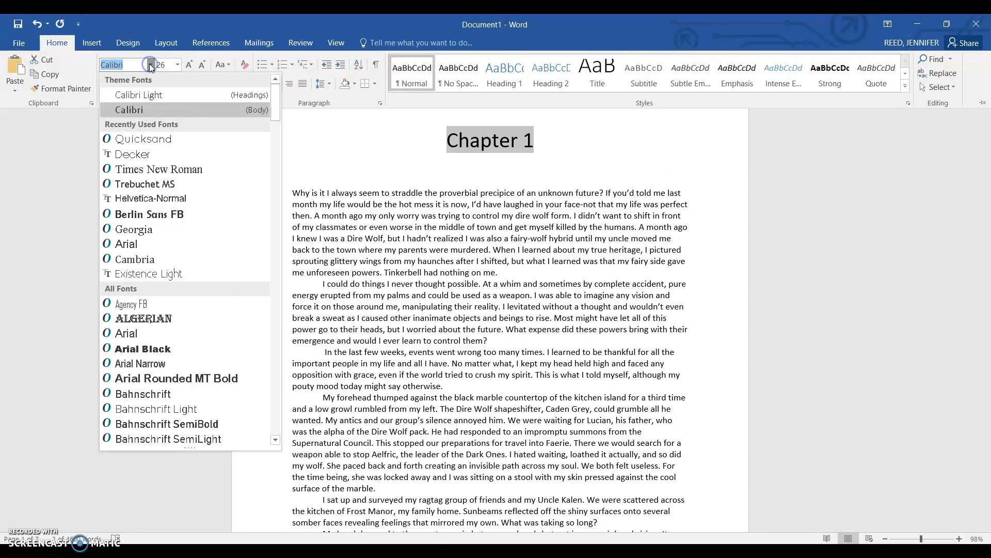
click(149, 274)
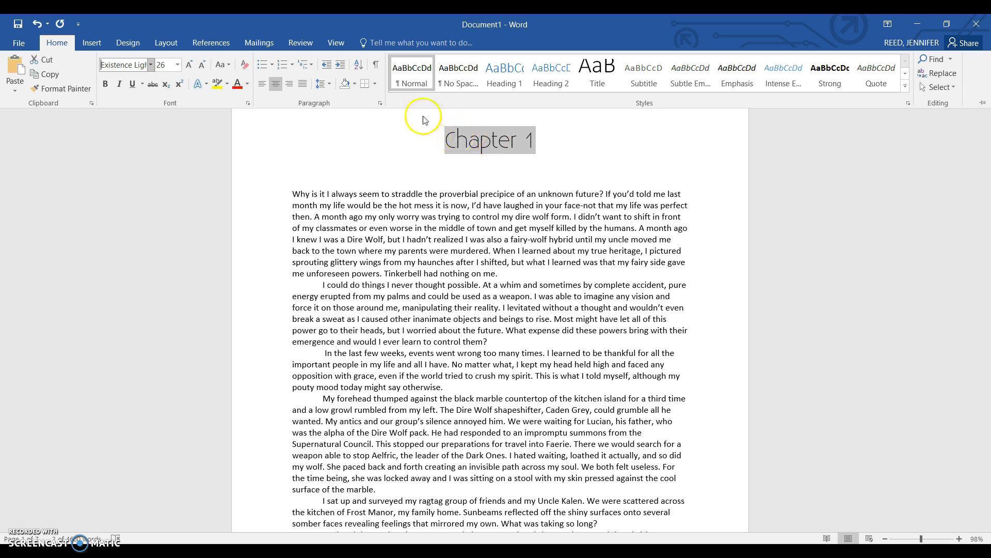
Expand the character spacing of the "Chapter 1" heading by 4 pt.
click(248, 104)
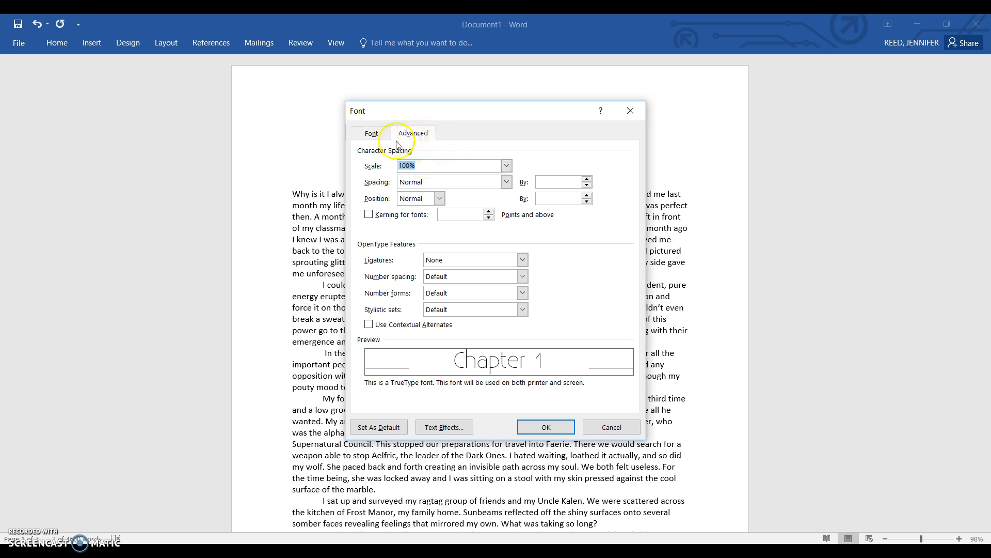
click(412, 136)
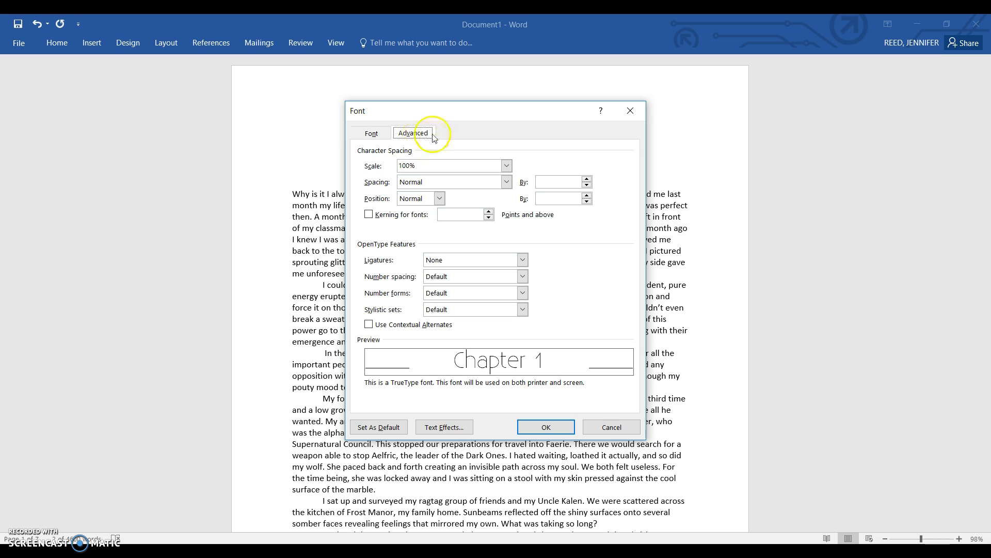
click(507, 182)
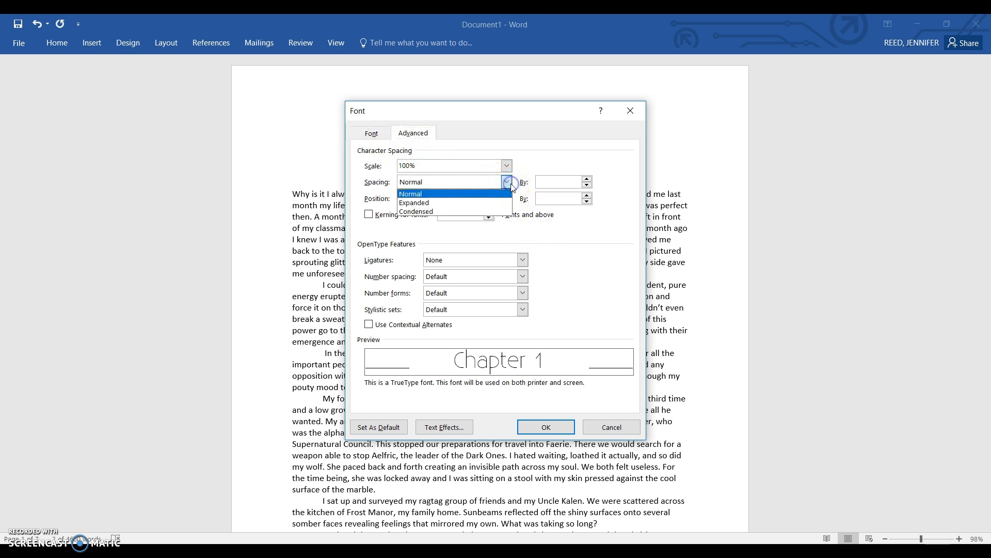
click(492, 202)
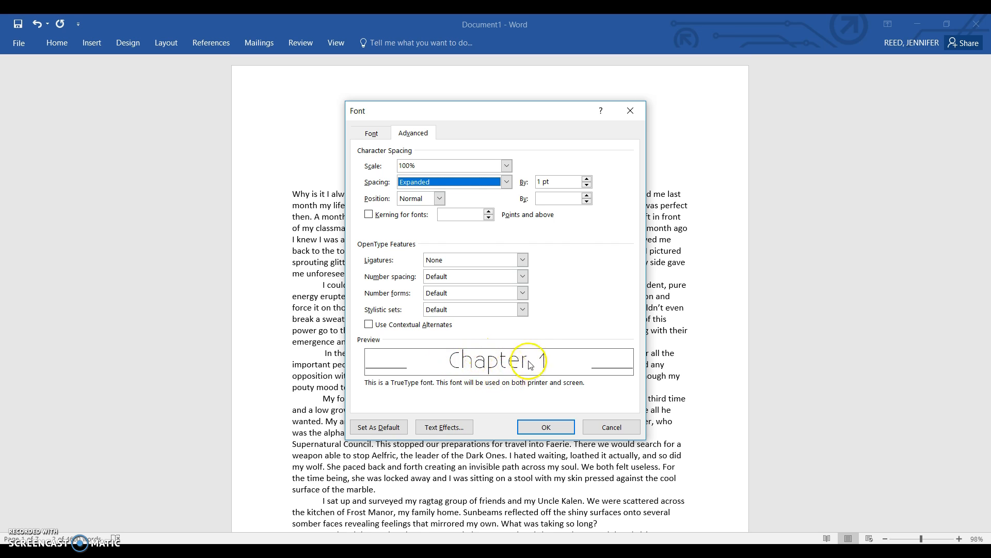
double_click(542, 184)
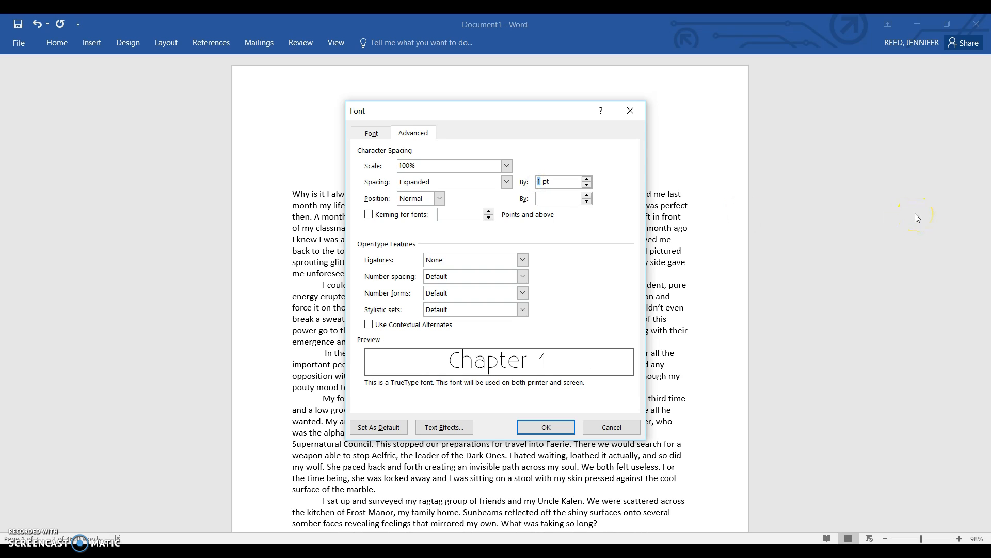
text(4)
click(557, 425)
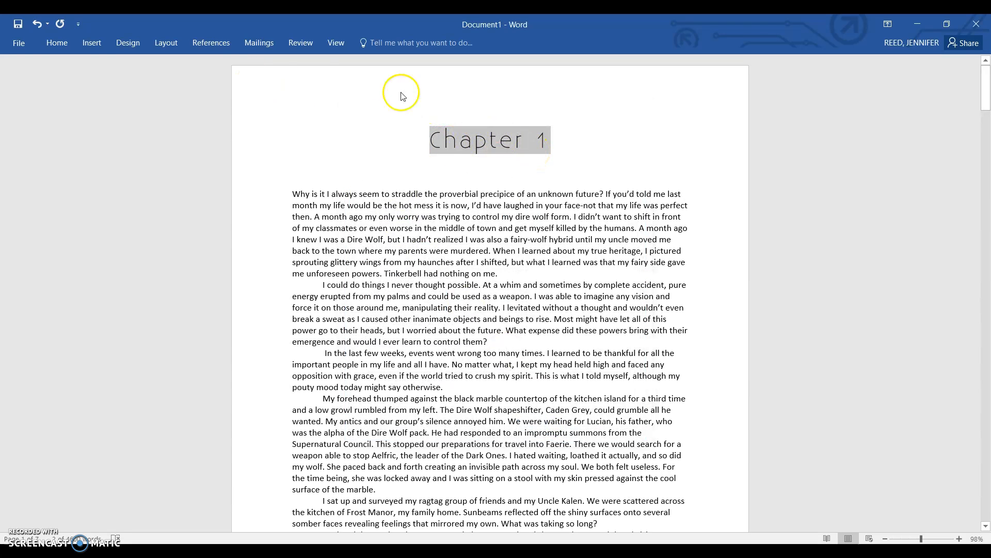
Set the heading's paragraph spacing to 72 pt before and 60 pt after.
click(56, 43)
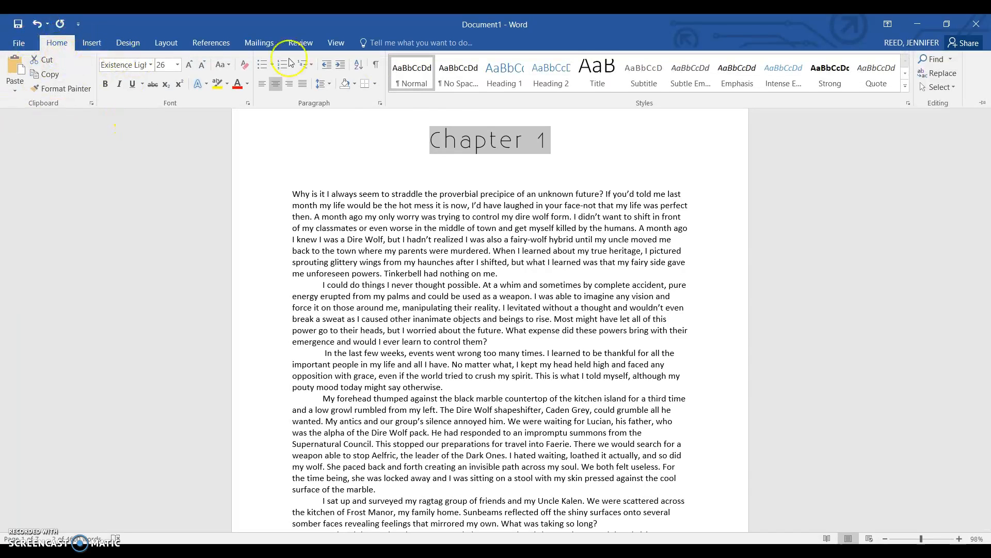
click(380, 106)
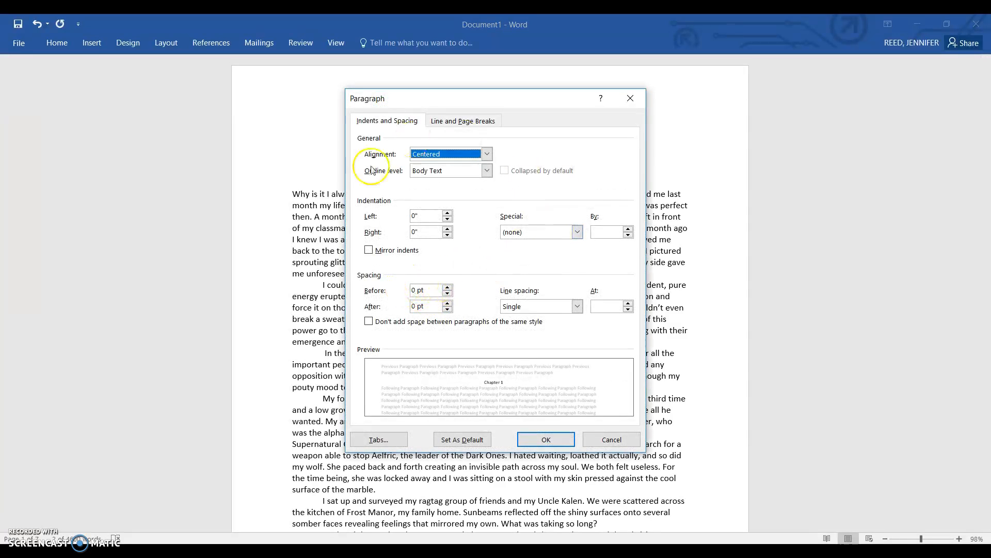
drag(550, 98, 576, 99)
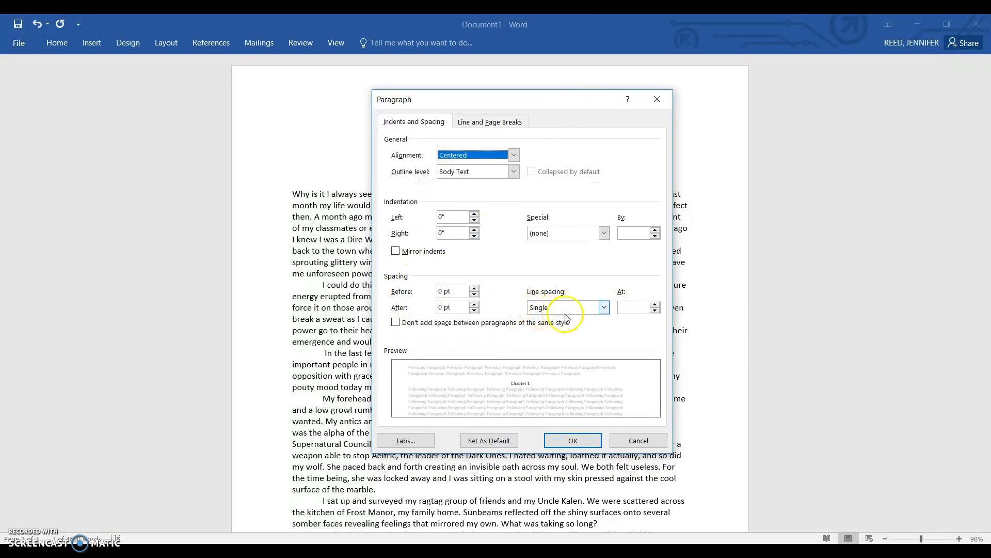
click(436, 291)
text(72)
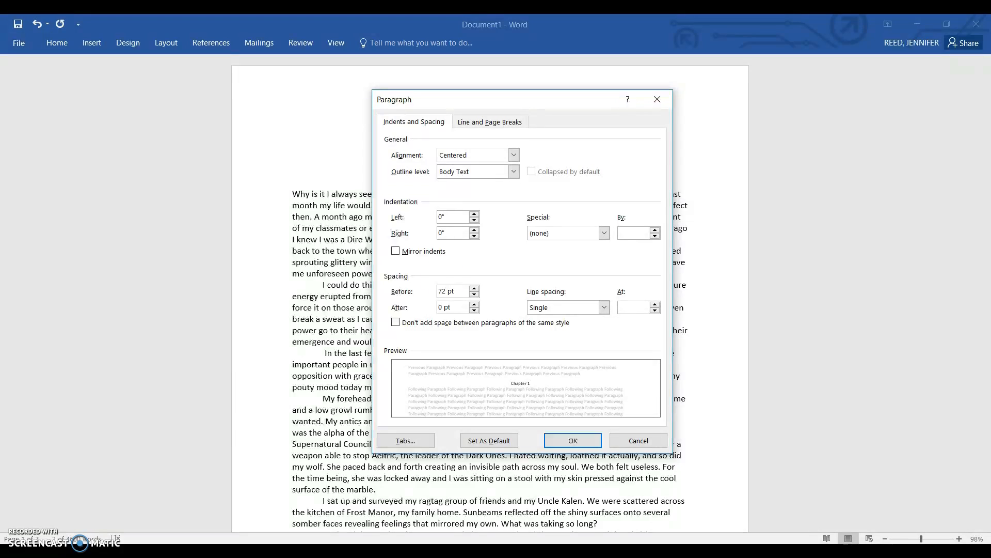
click(436, 309)
text(6)
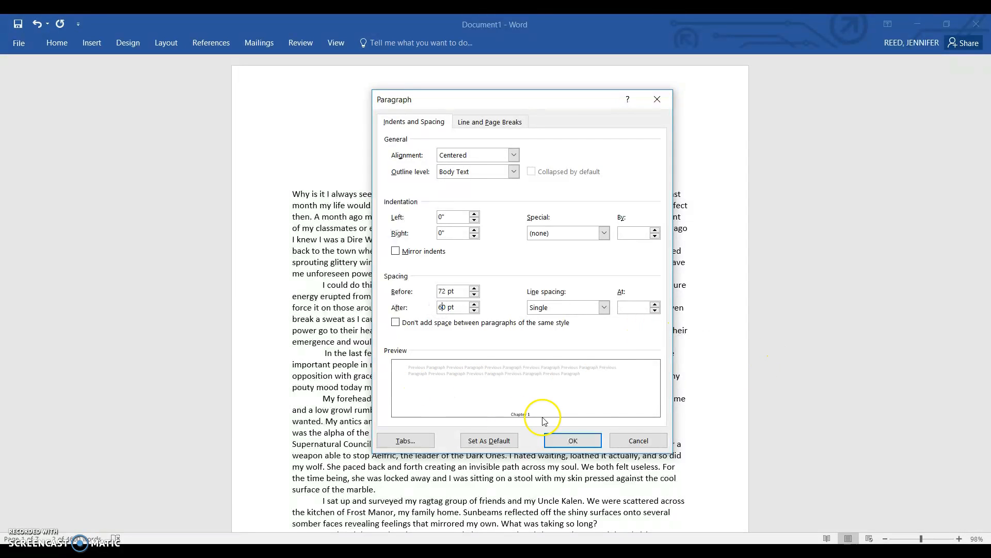
click(582, 441)
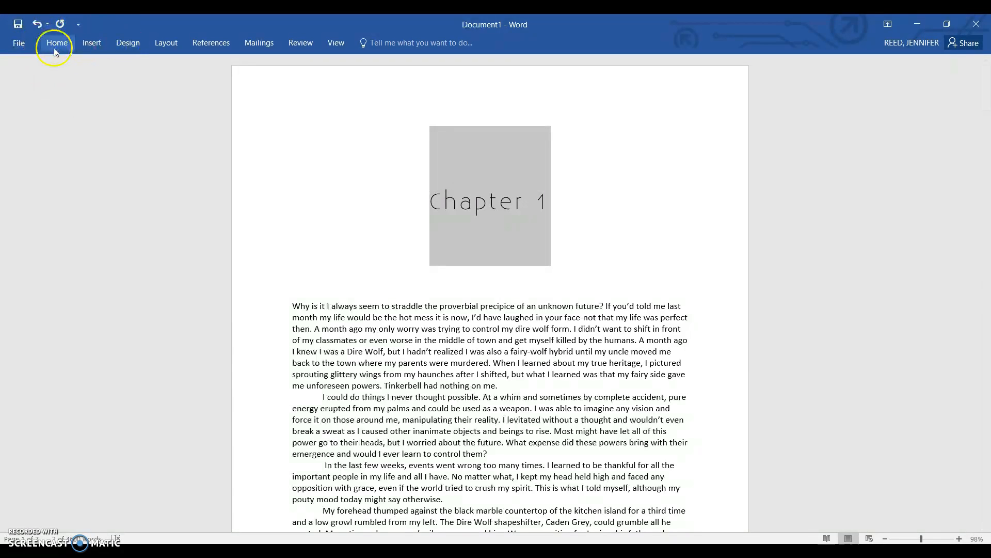
Update the Heading 1 style to match the formatted "Chapter 1" heading, and deselect the heading.
right_click(497, 209)
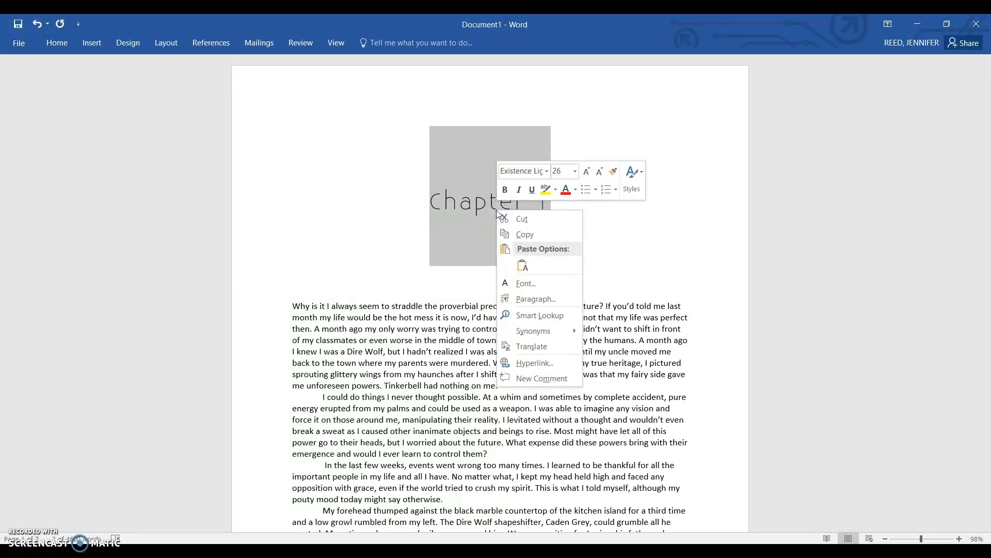
click(639, 183)
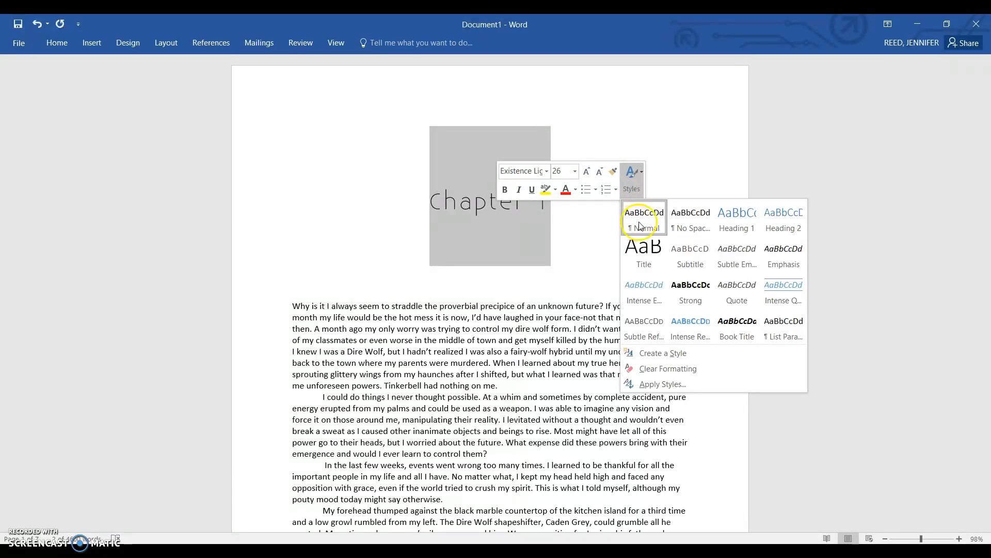
right_click(745, 228)
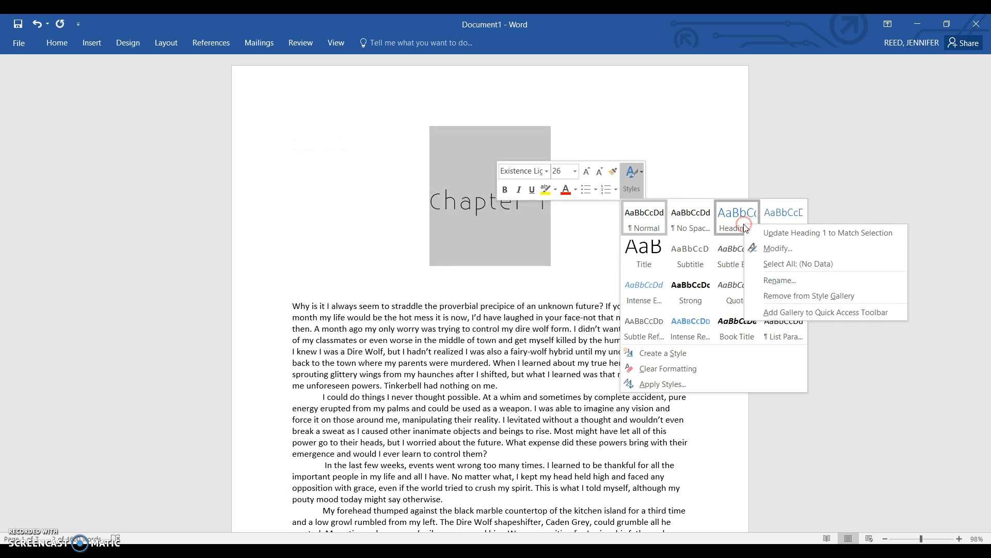
click(828, 233)
click(605, 289)
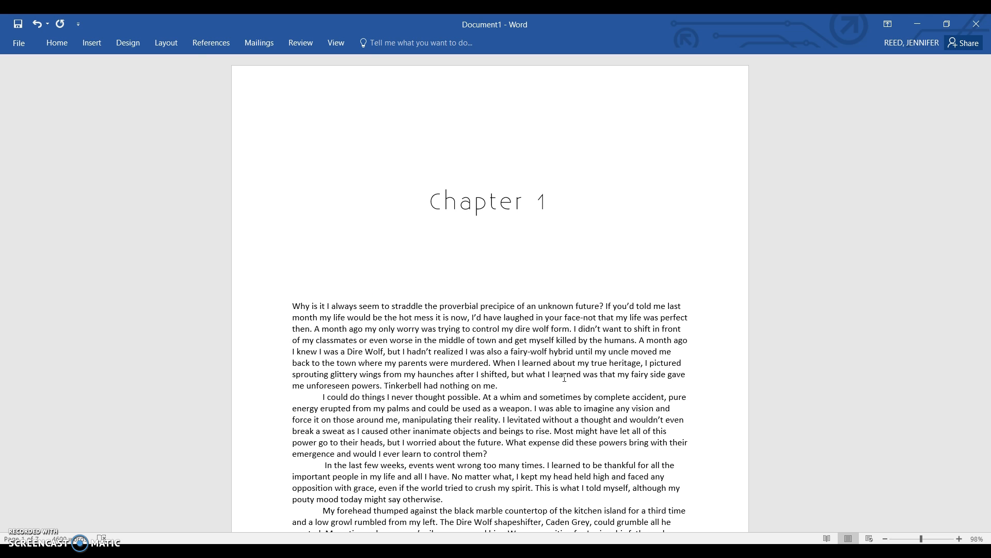
Show the hidden formatting marks to examine the paragraph breaks below the chapter heading, and hide them again.
click(429, 201)
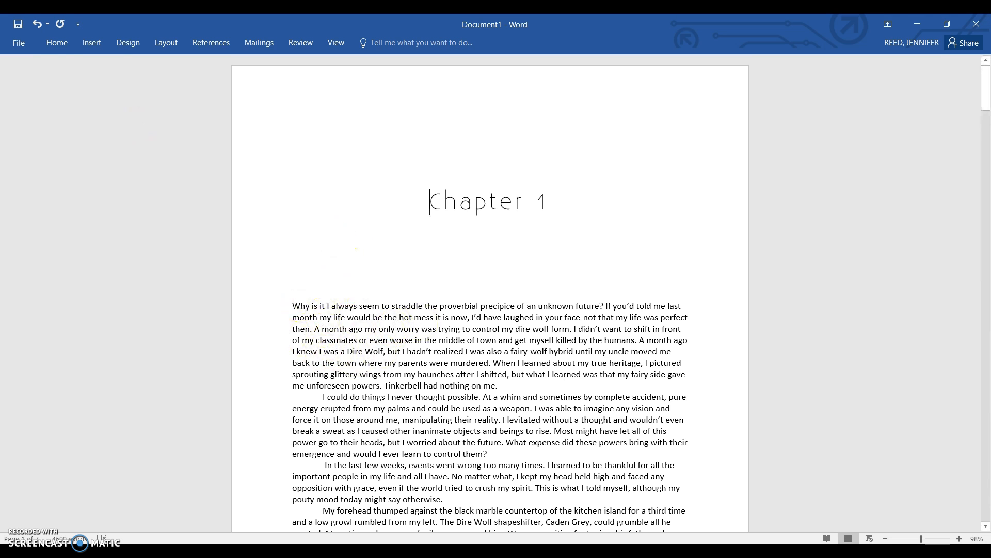
click(57, 43)
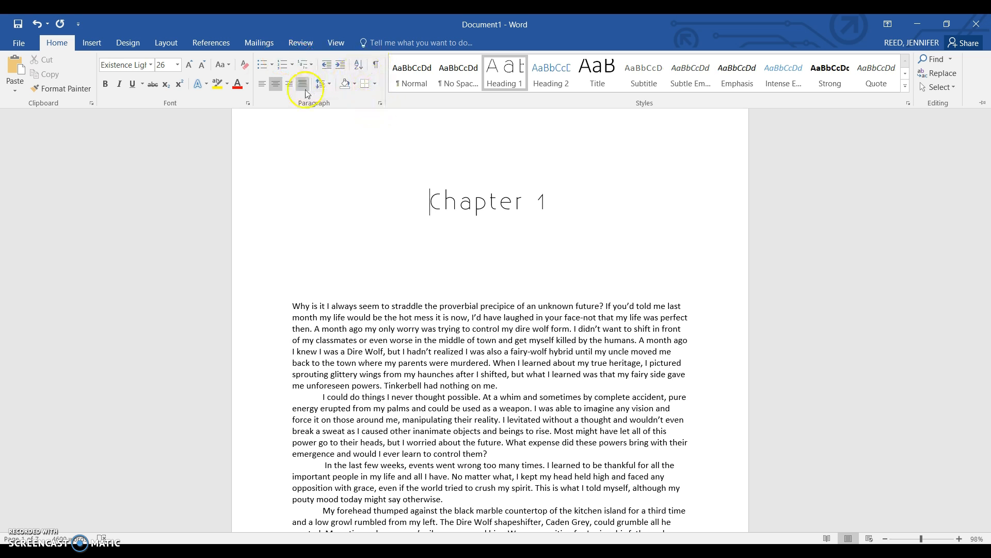
click(376, 65)
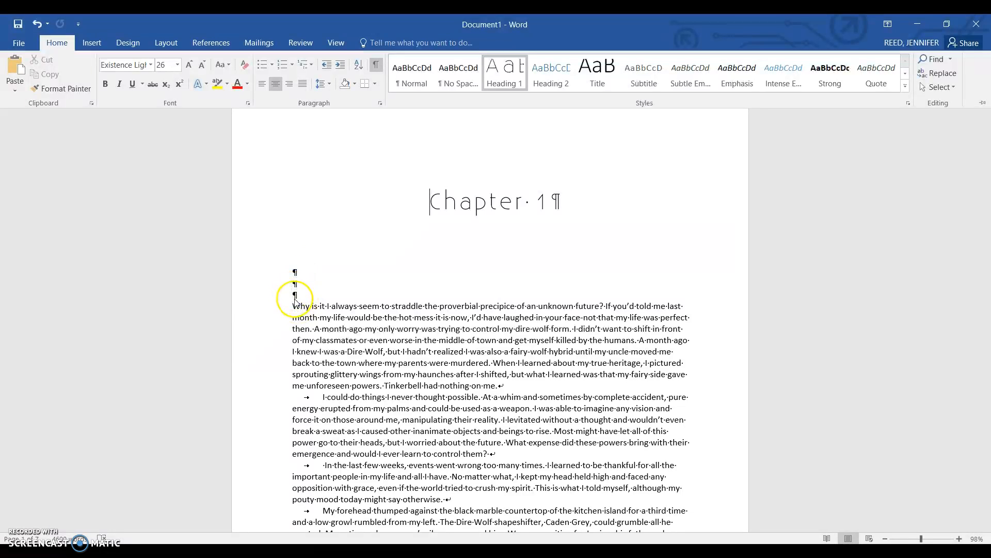
click(378, 67)
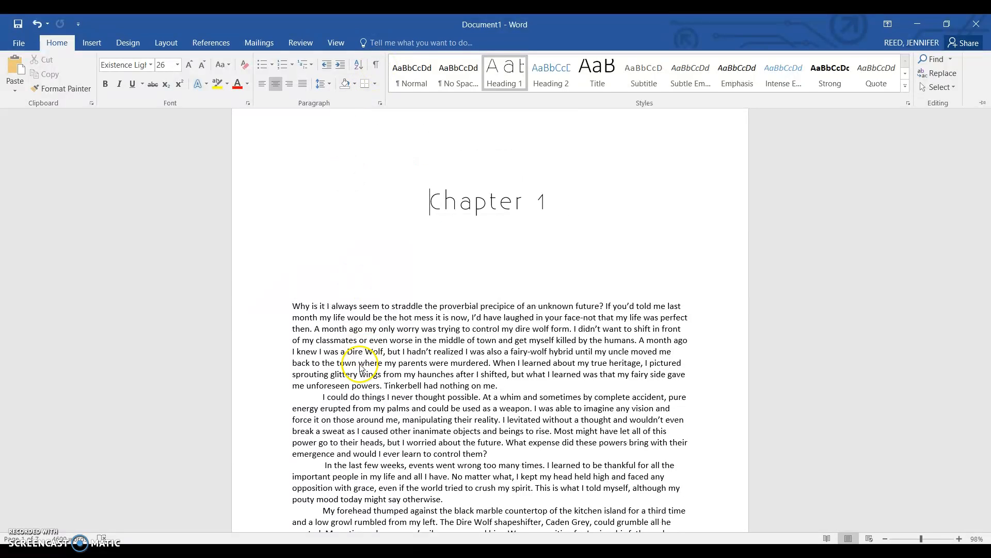
Select all body text from the first paragraph to the chapter's end and change its line spacing to Multiple.
drag(293, 310, 422, 251)
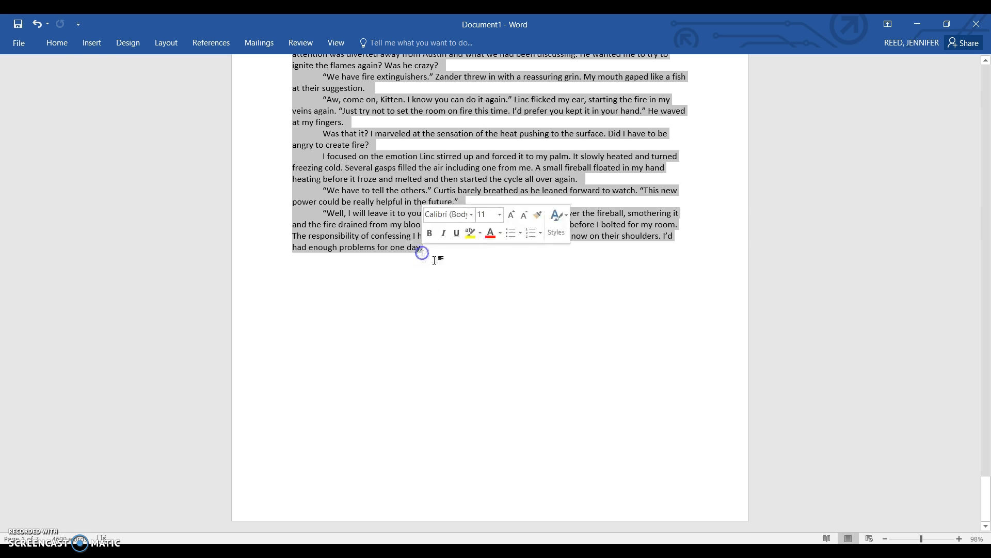
click(57, 43)
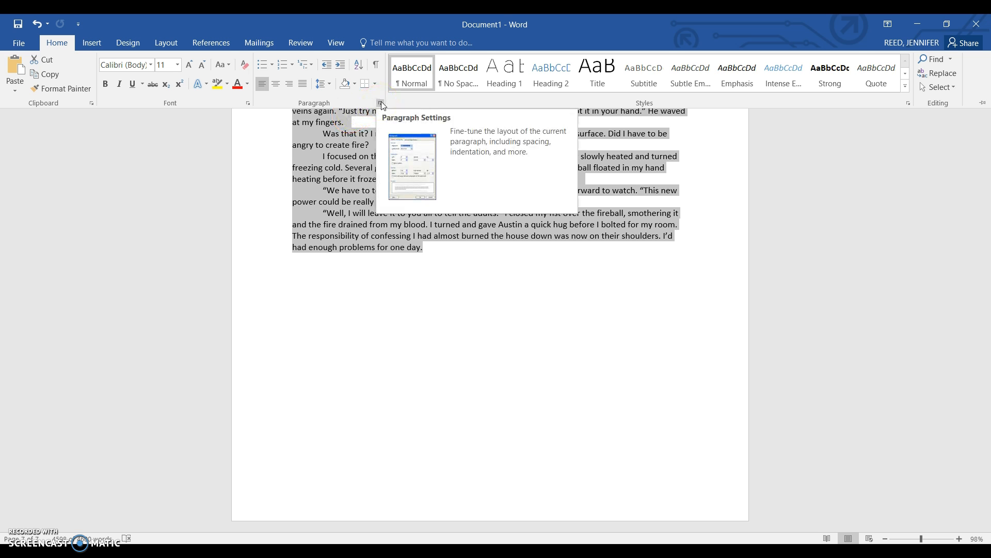
click(382, 105)
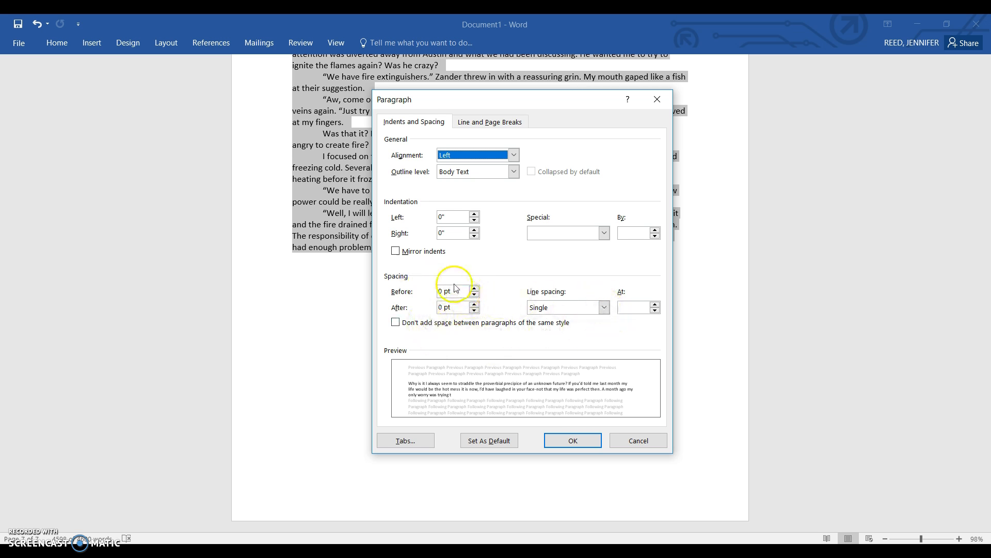
click(604, 307)
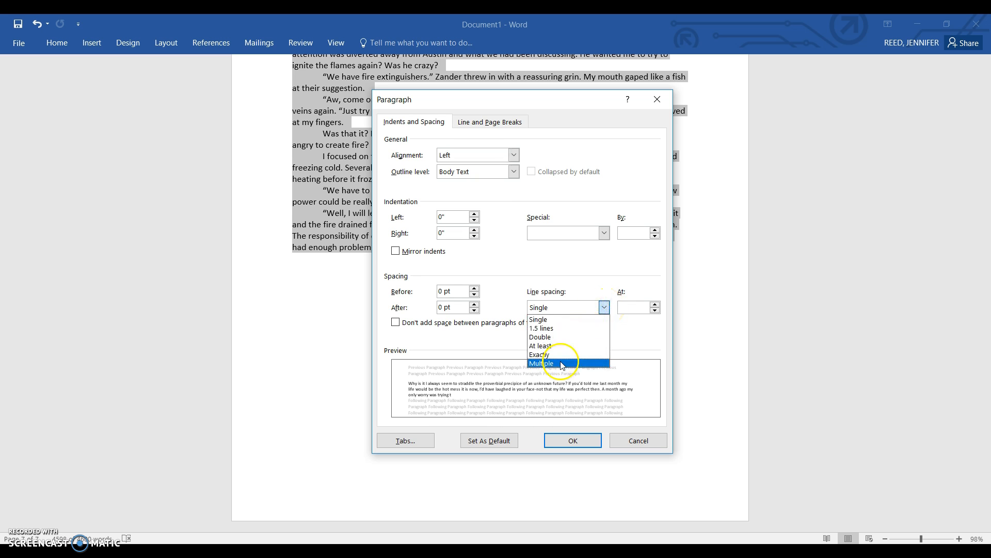
click(561, 362)
click(616, 309)
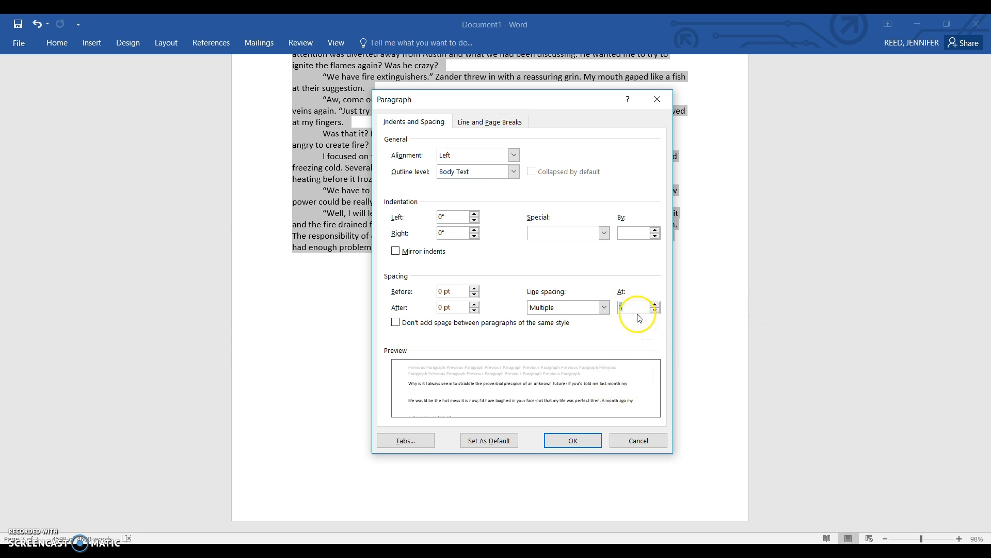
click(578, 442)
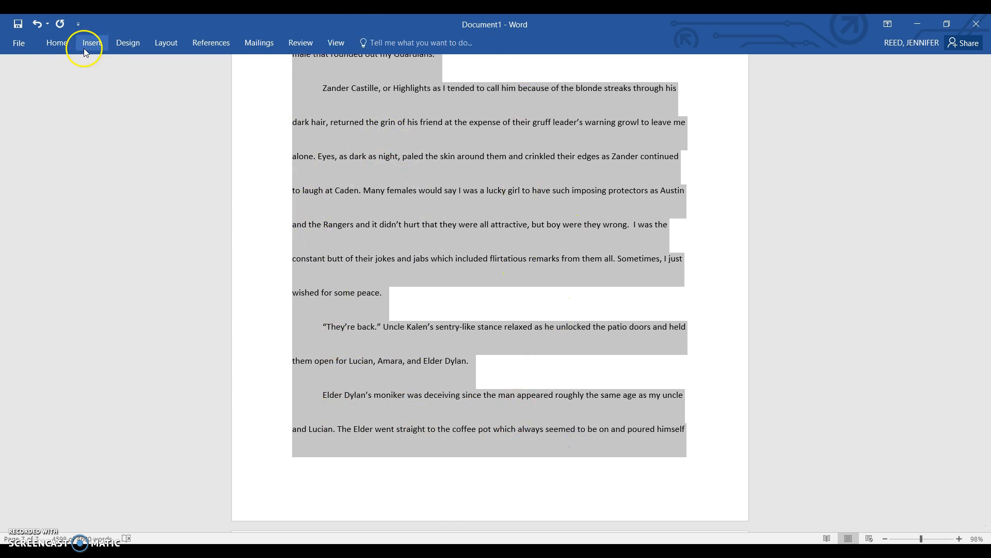
Set the Multiple line spacing value of the selected body text to 1.3.
click(50, 49)
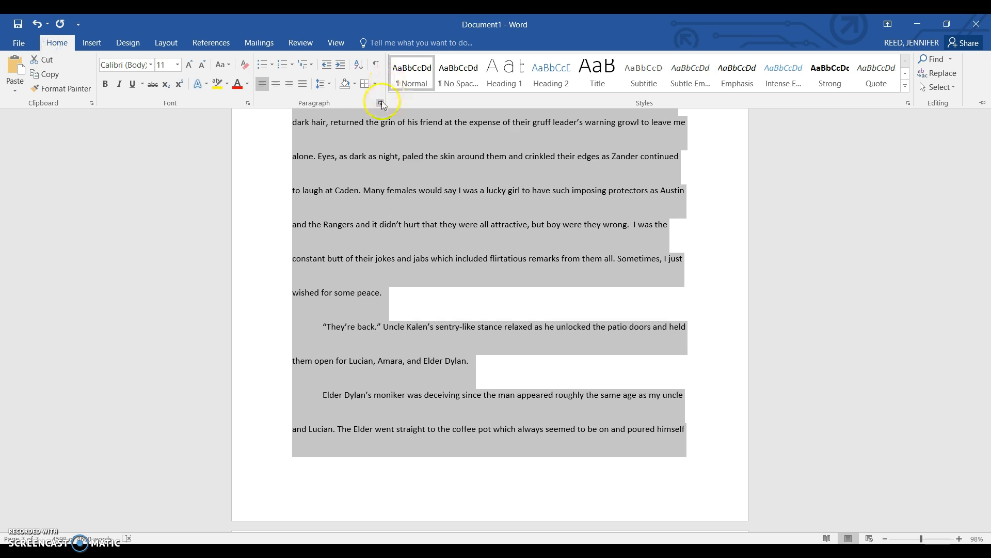
click(382, 100)
click(627, 307)
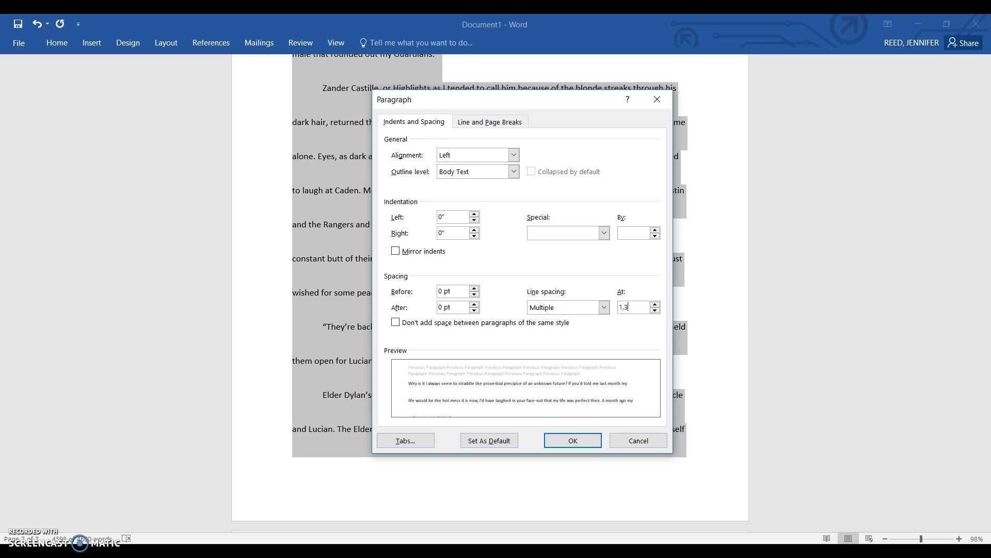
click(589, 440)
click(588, 441)
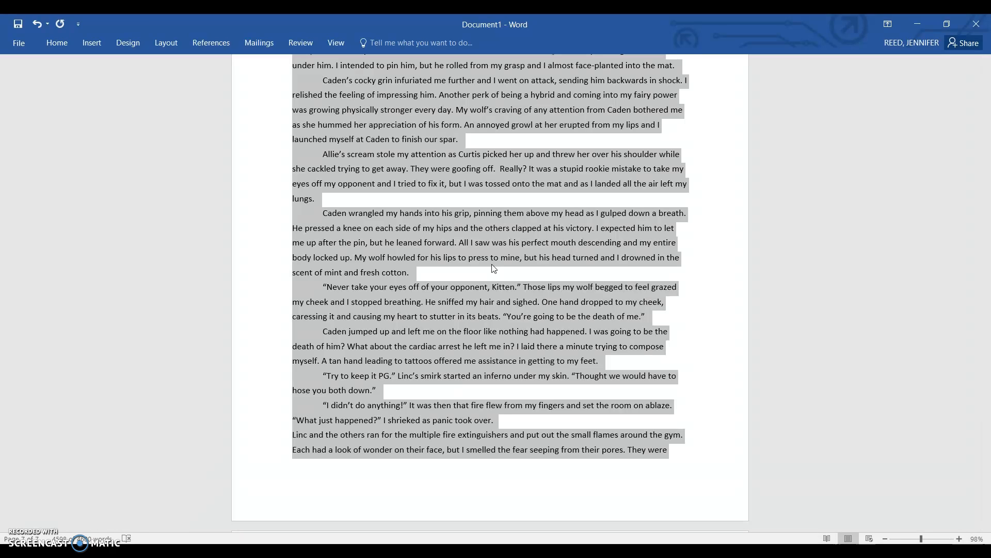
Set the selected body text to 12 pt Quicksand and deselect it.
click(57, 44)
click(179, 65)
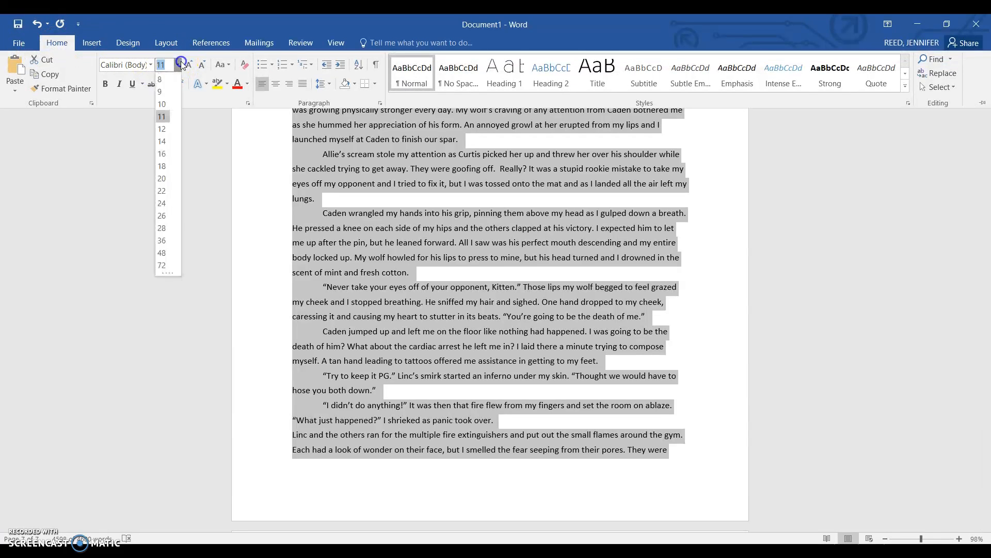
click(167, 132)
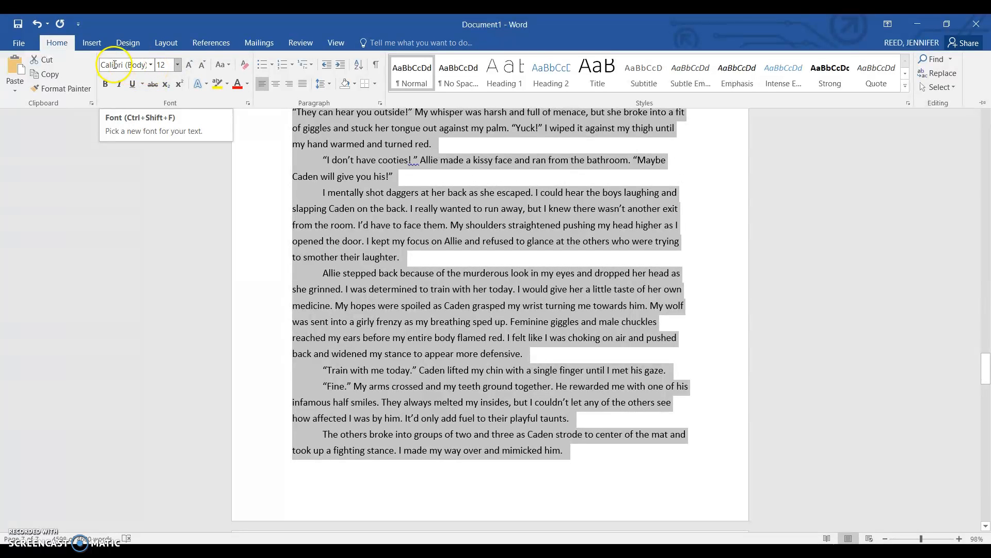
click(150, 65)
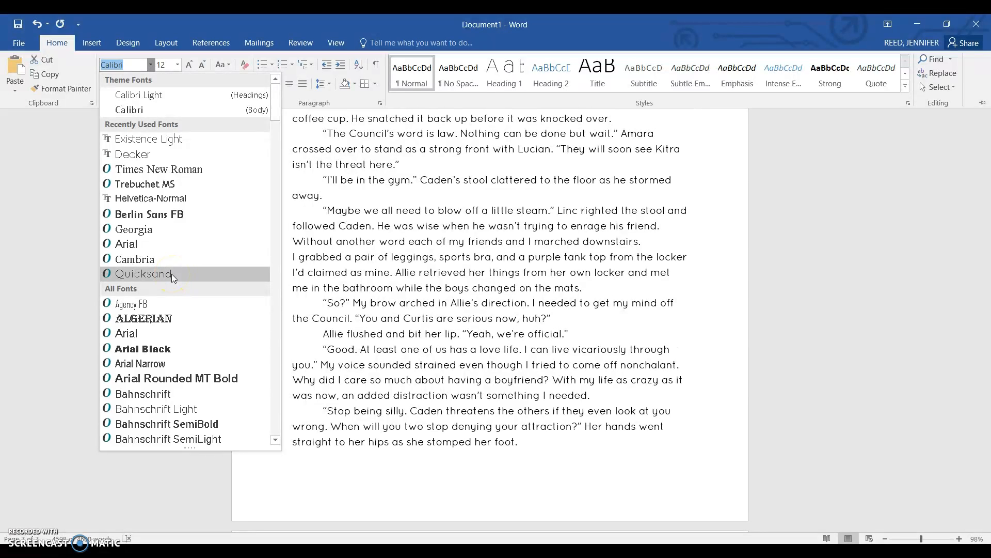
click(171, 273)
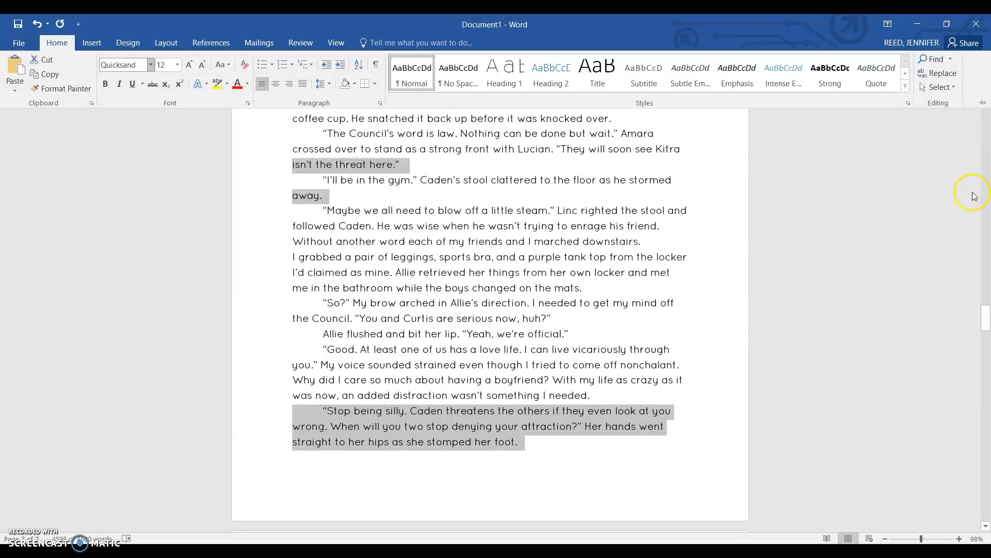
click(599, 243)
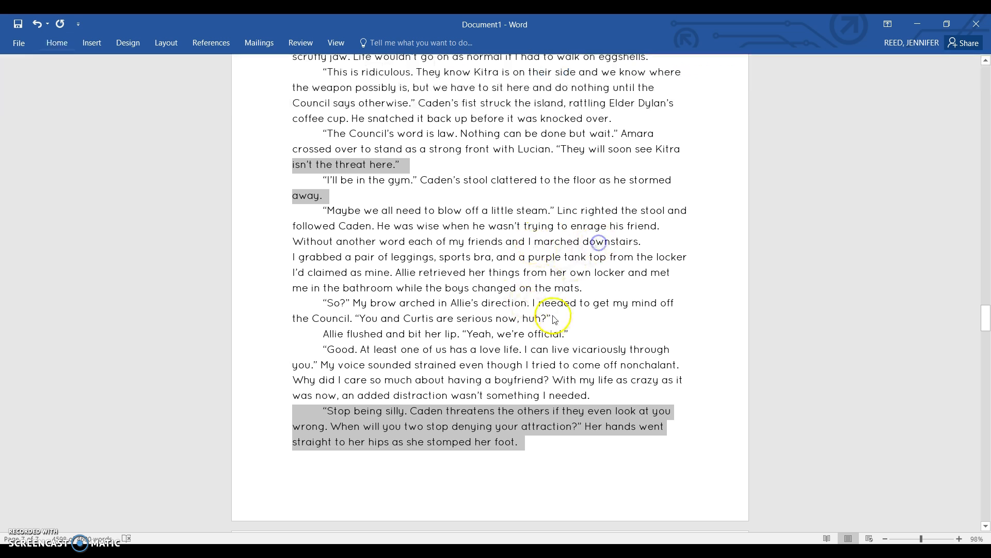
click(462, 228)
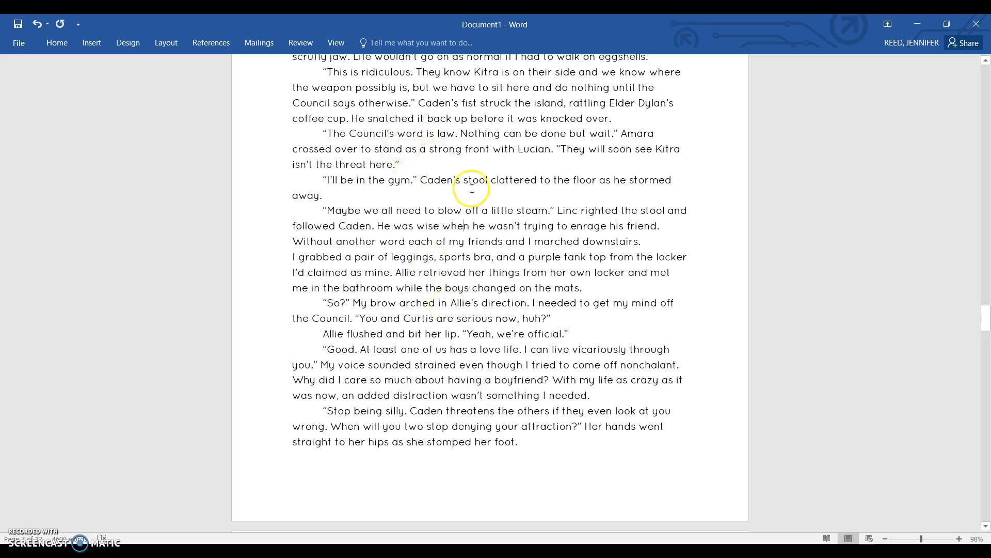
Set a custom paper size of 6" wide by 9" high for the whole document.
scroll(576, 272, up, 2)
scroll(577, 272, up, 2)
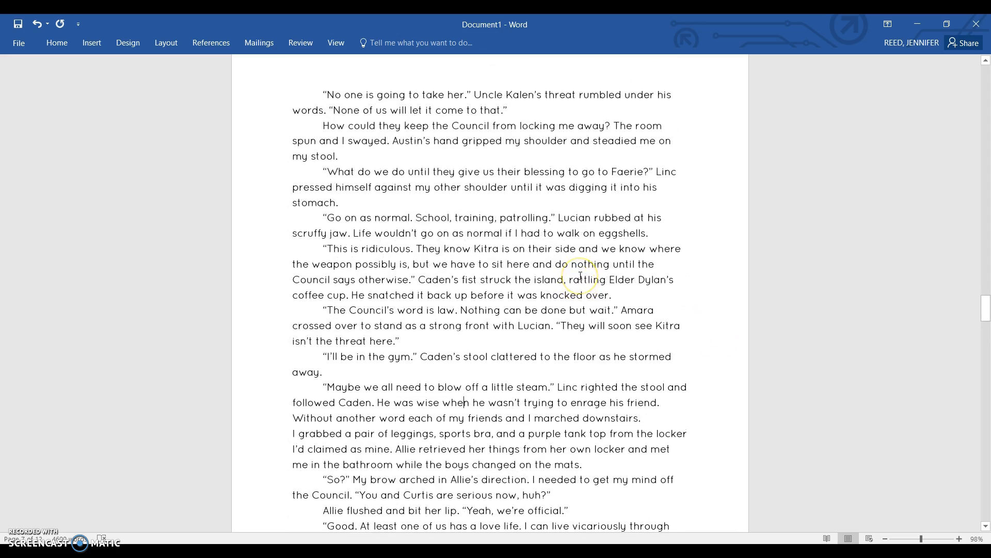
scroll(580, 276, up, 20)
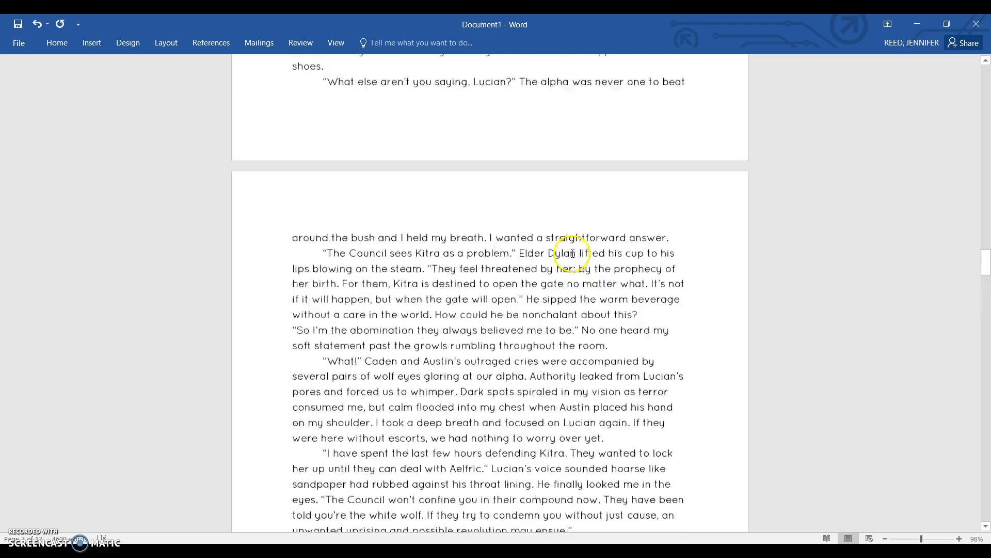
scroll(551, 239, up, 15)
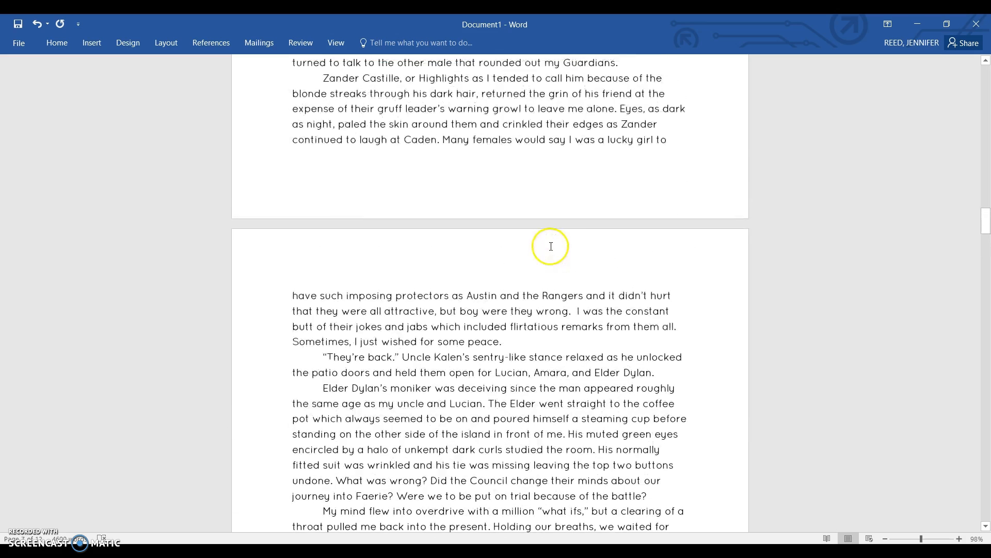
drag(987, 223, 987, 76)
click(427, 306)
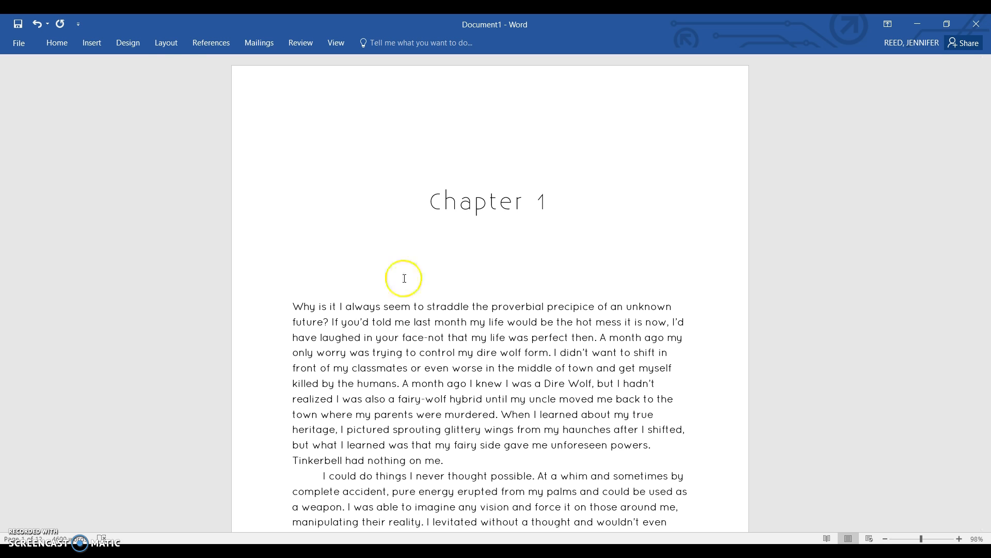
click(166, 43)
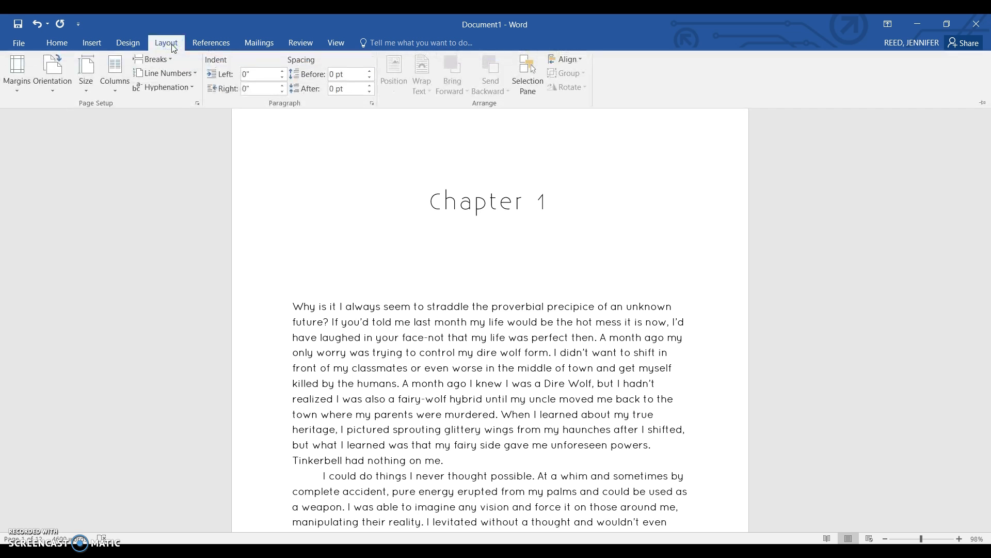
click(87, 92)
click(86, 92)
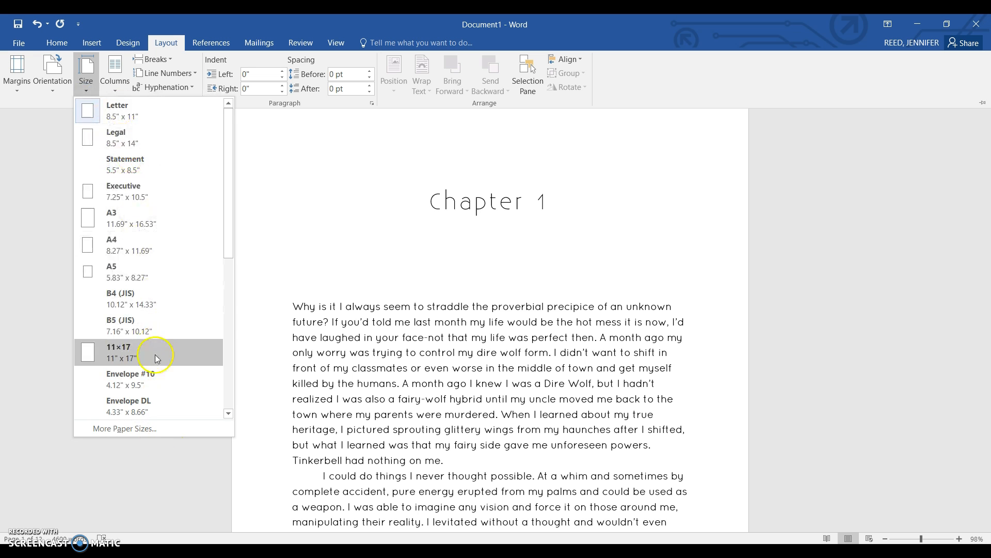
click(153, 429)
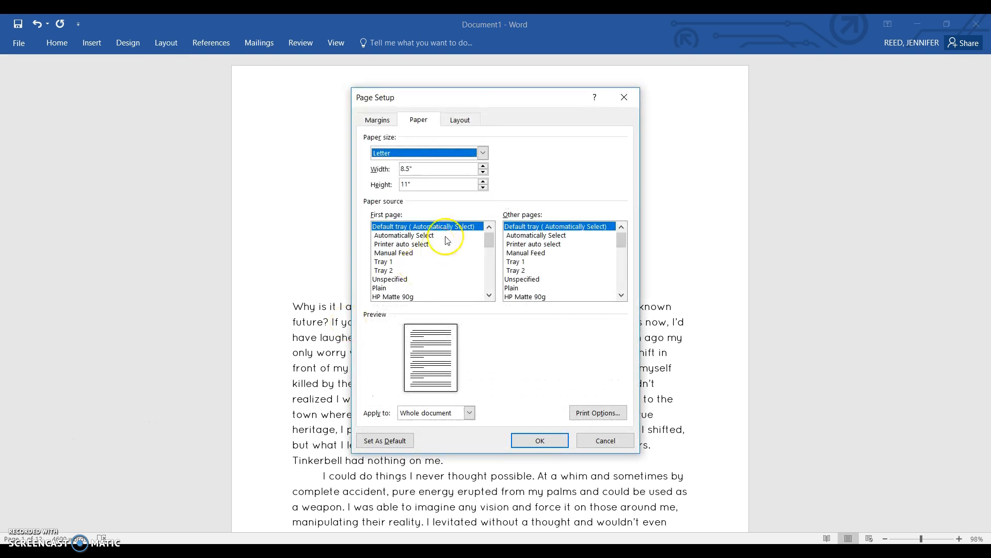
click(408, 169)
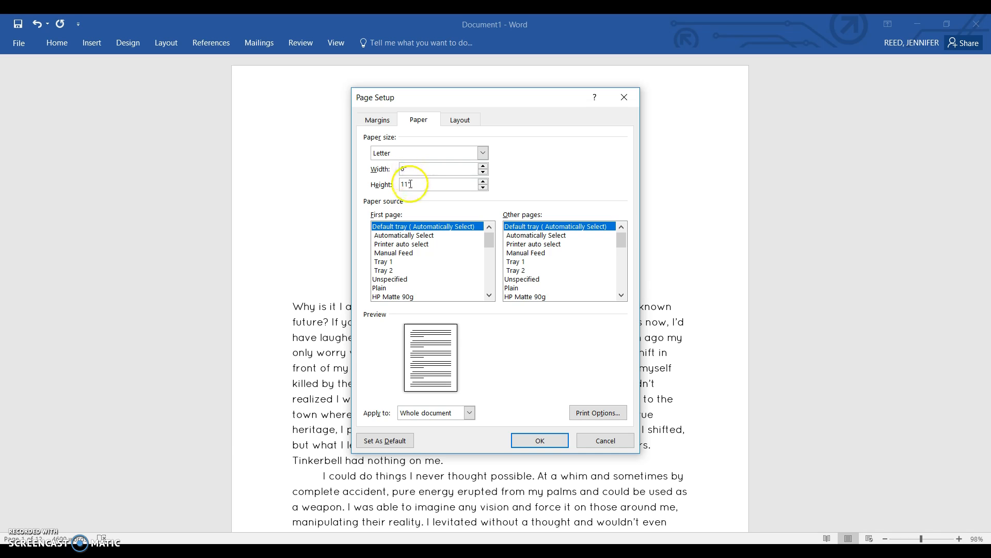
click(405, 184)
text(9)
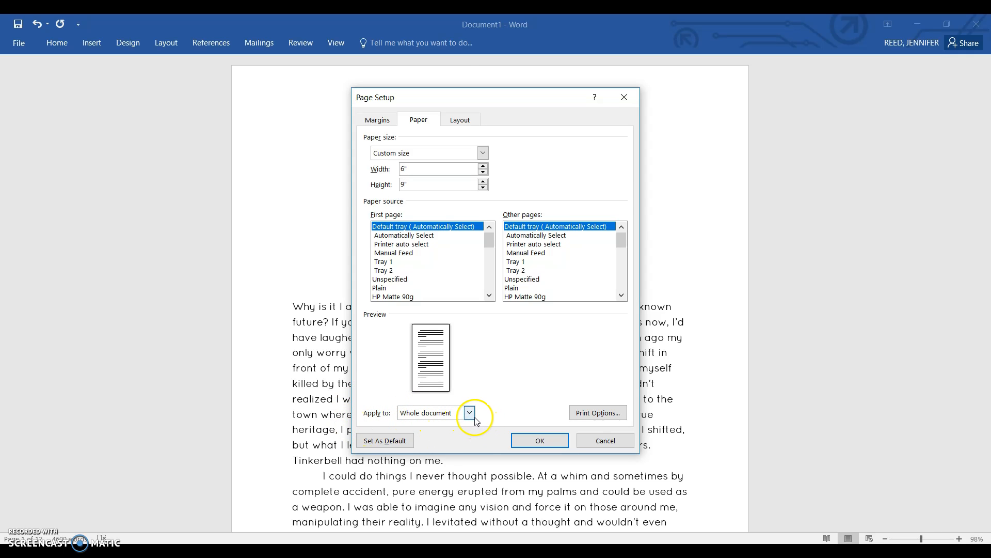
click(540, 440)
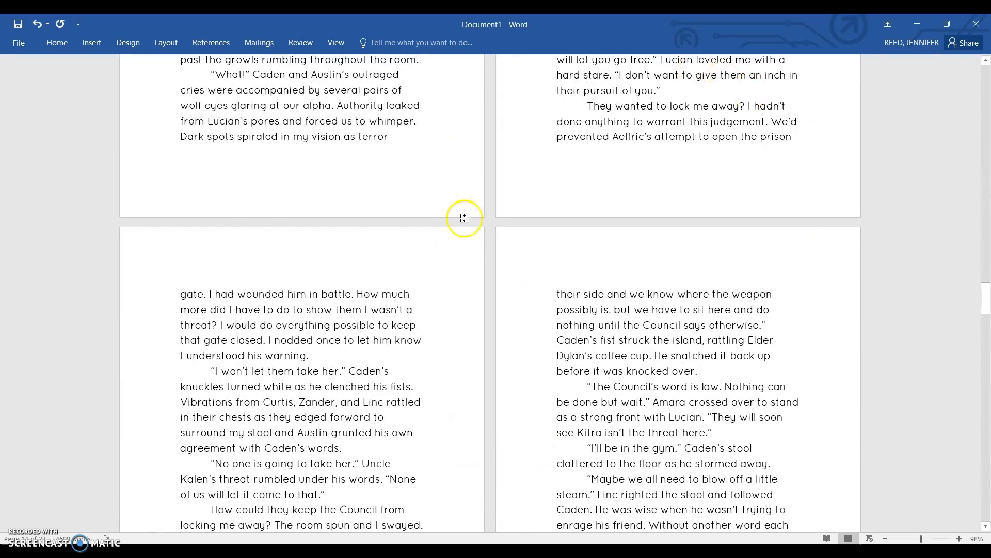
Open the custom margin settings, set the top margin to 0.5" and copy that value.
scroll(606, 294, up, 10)
scroll(597, 321, up, 15)
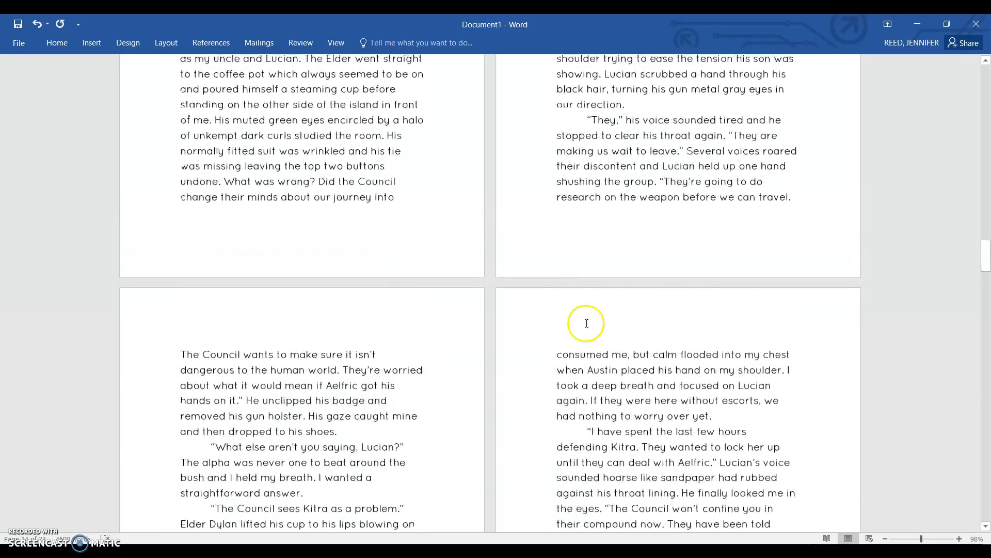
scroll(580, 321, up, 10)
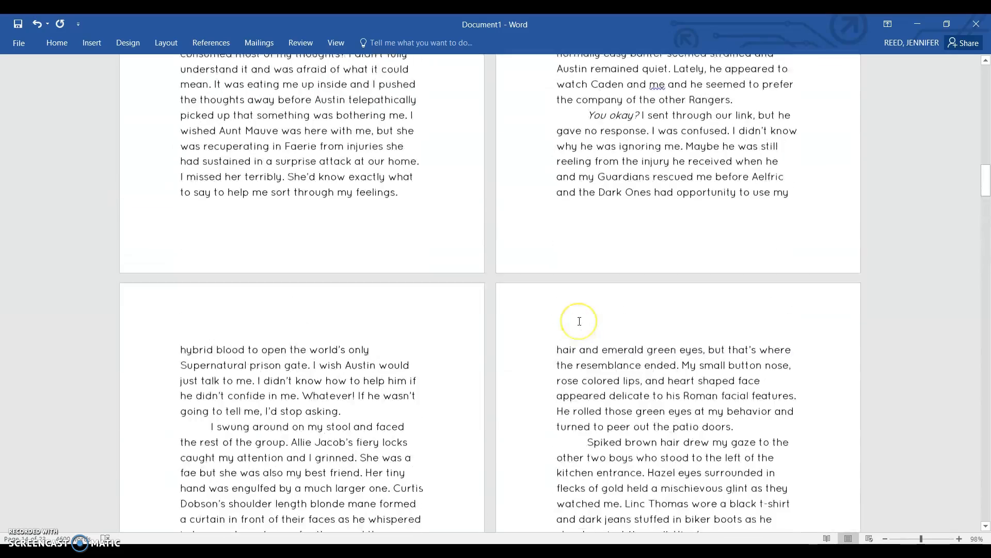
drag(987, 182, 987, 66)
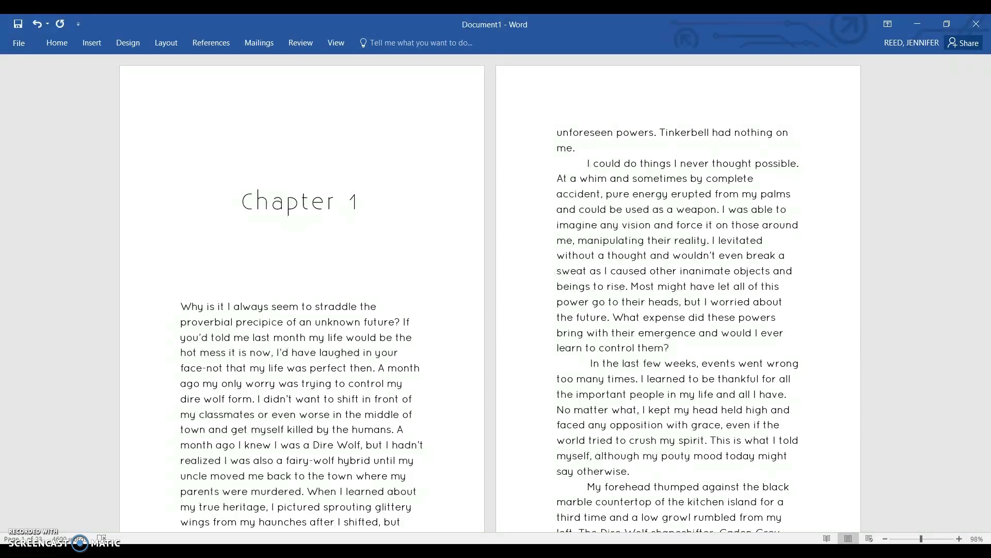
click(164, 45)
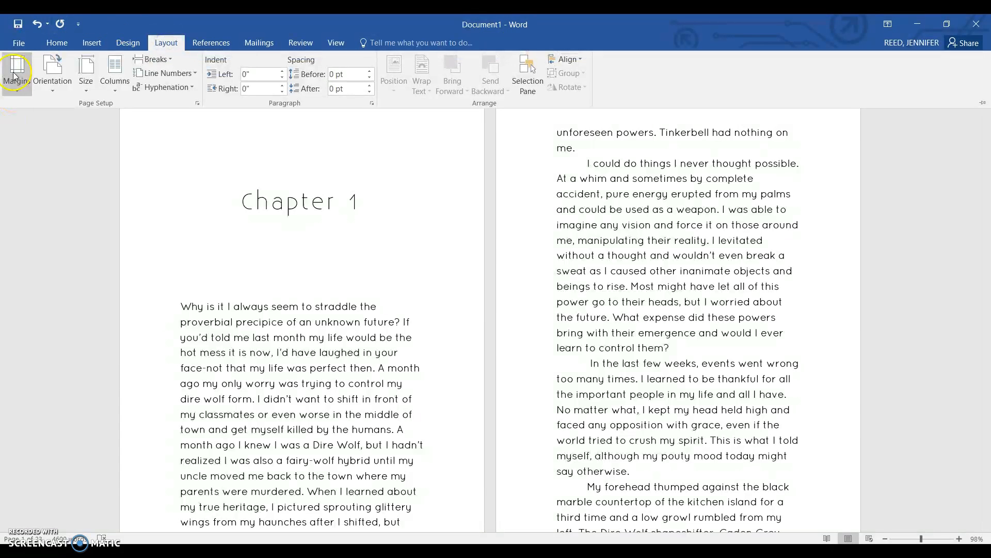
click(16, 88)
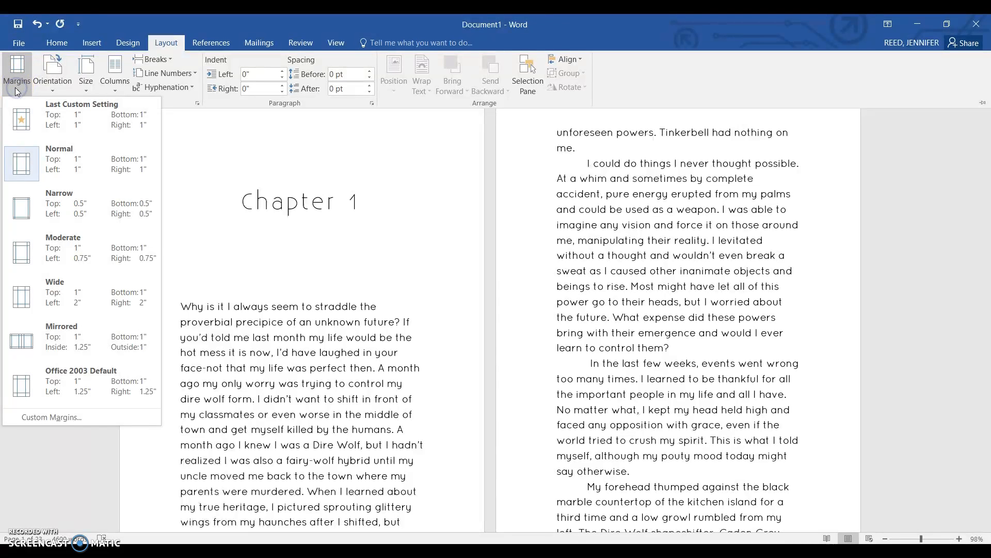
click(85, 417)
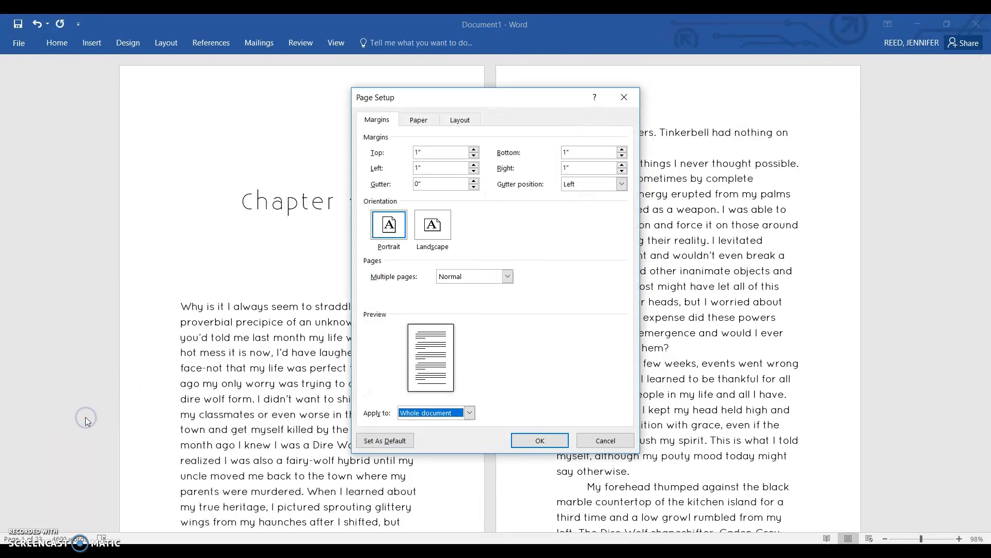
click(411, 152)
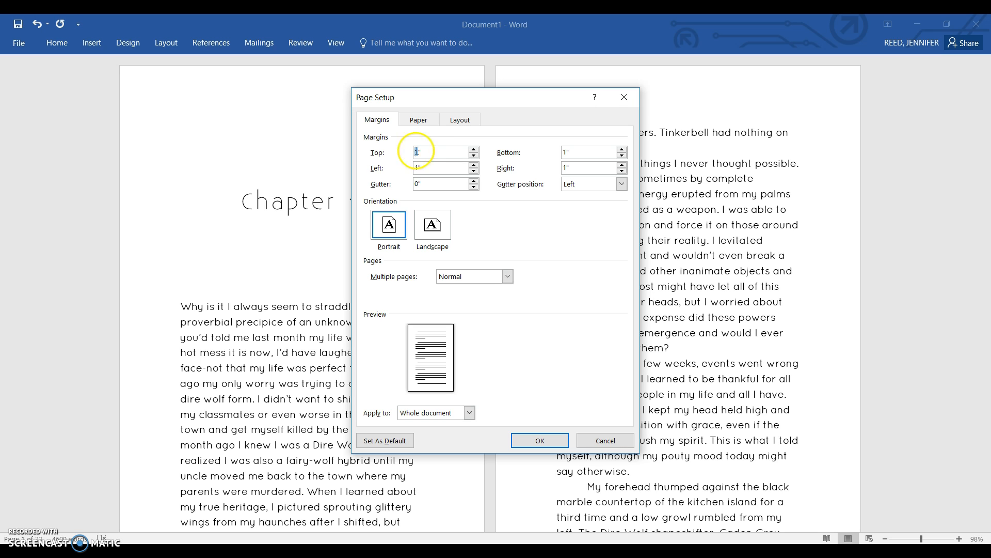
click(422, 153)
right_click(419, 152)
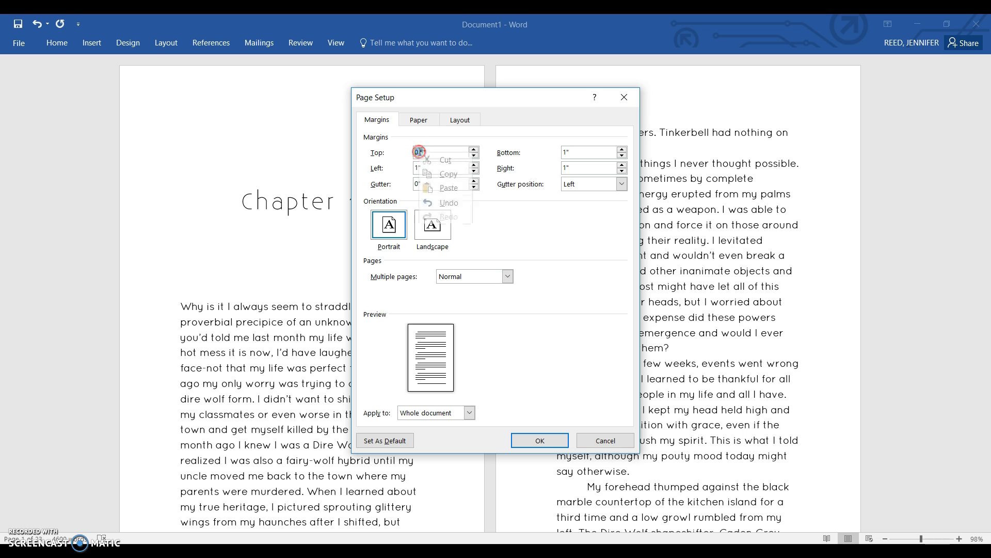
click(440, 175)
Paste the copied 0.5" value into the left, bottom and right margins.
click(407, 168)
right_click(415, 171)
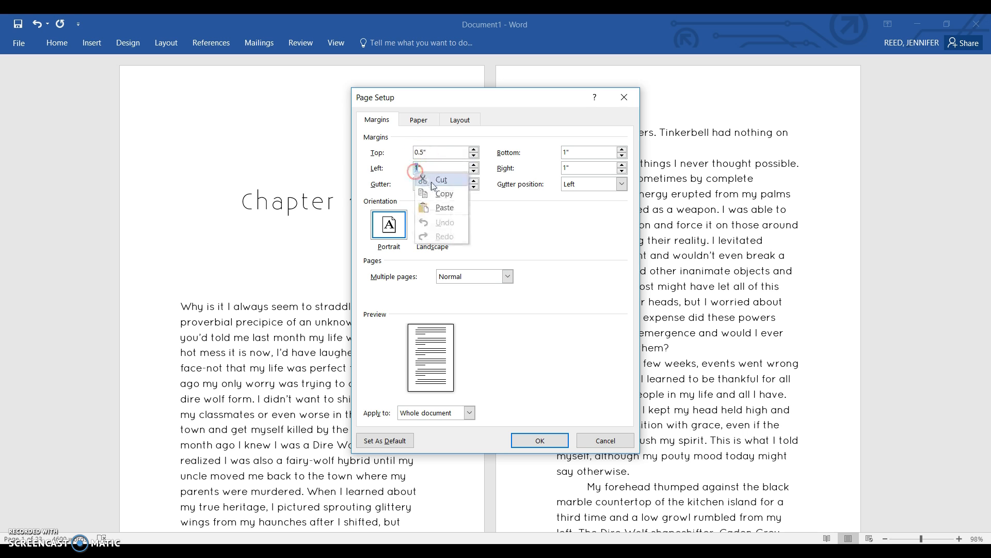
click(442, 201)
click(566, 152)
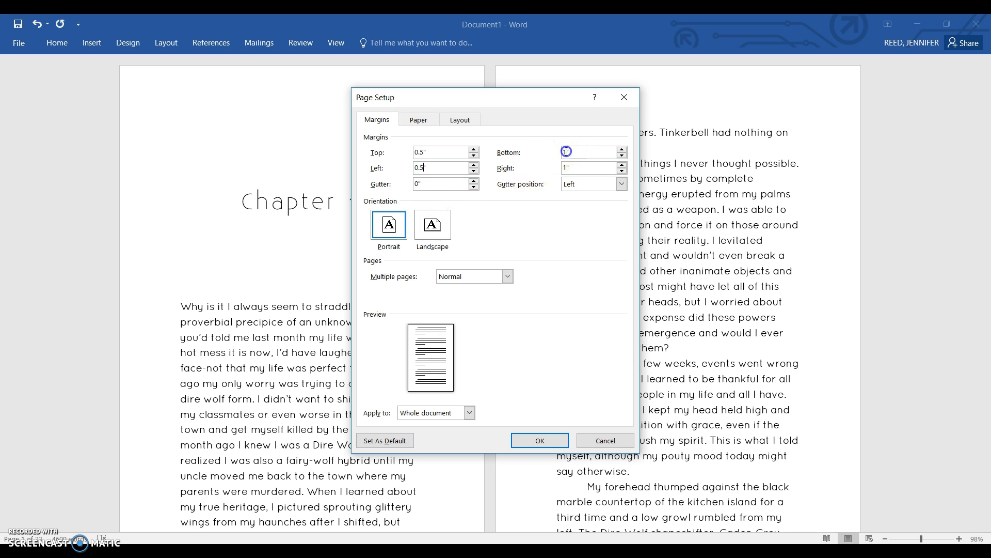
right_click(565, 153)
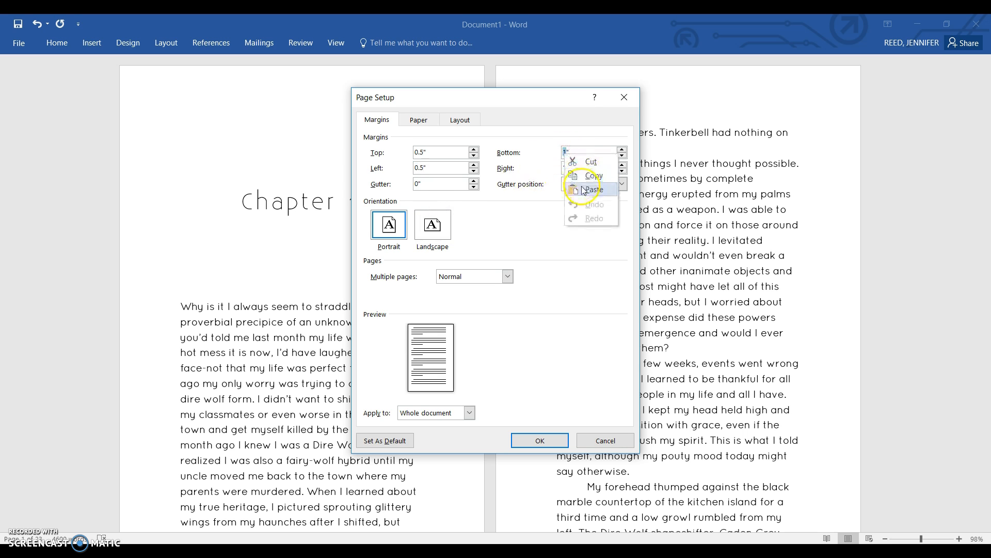
click(592, 189)
click(561, 169)
right_click(564, 169)
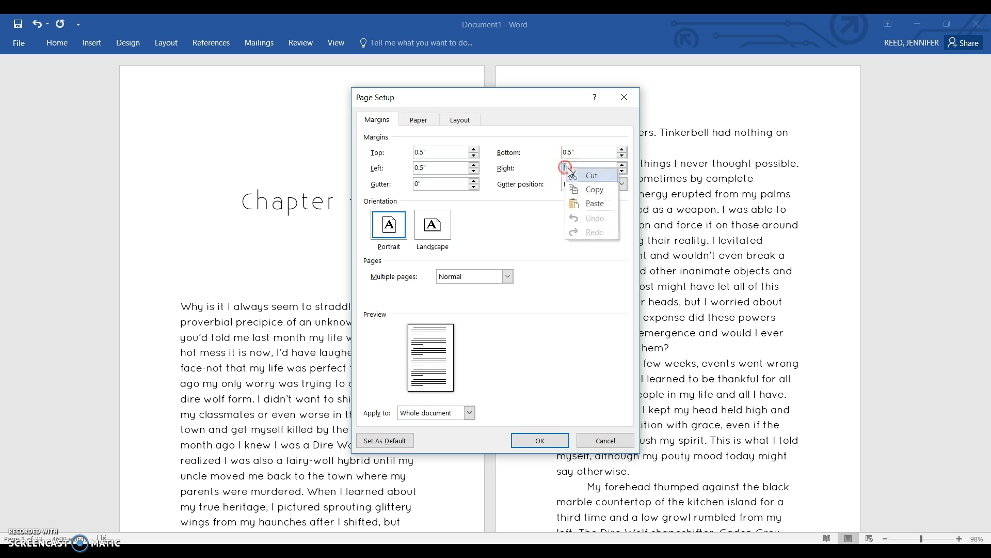
click(594, 203)
Set the gutter to 0.2" and apply the margin settings to the whole document.
click(418, 184)
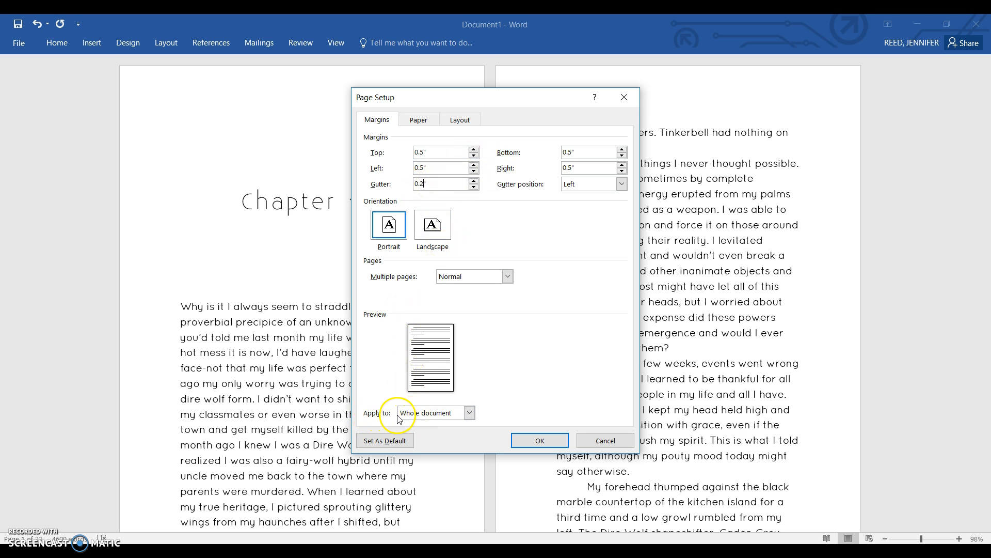
click(469, 413)
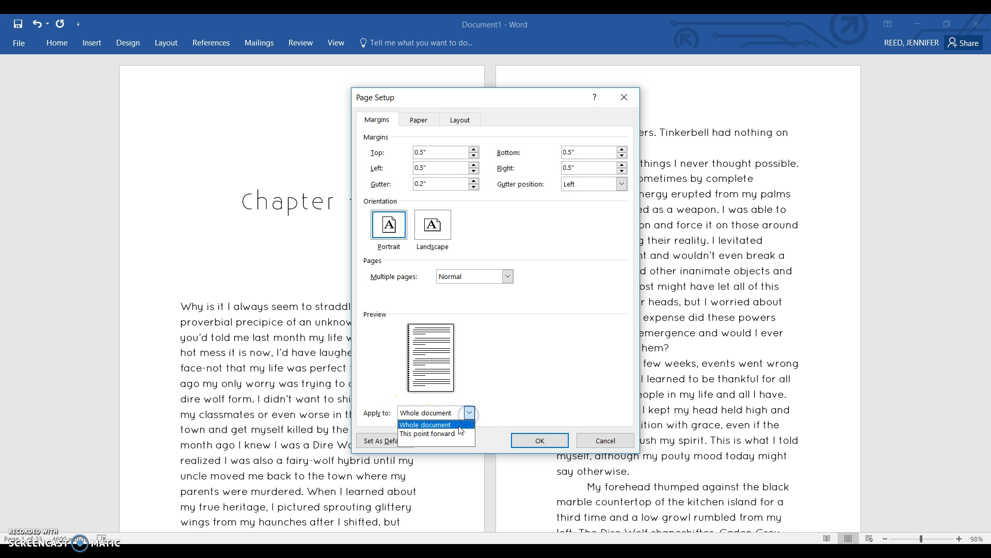
click(454, 425)
click(537, 441)
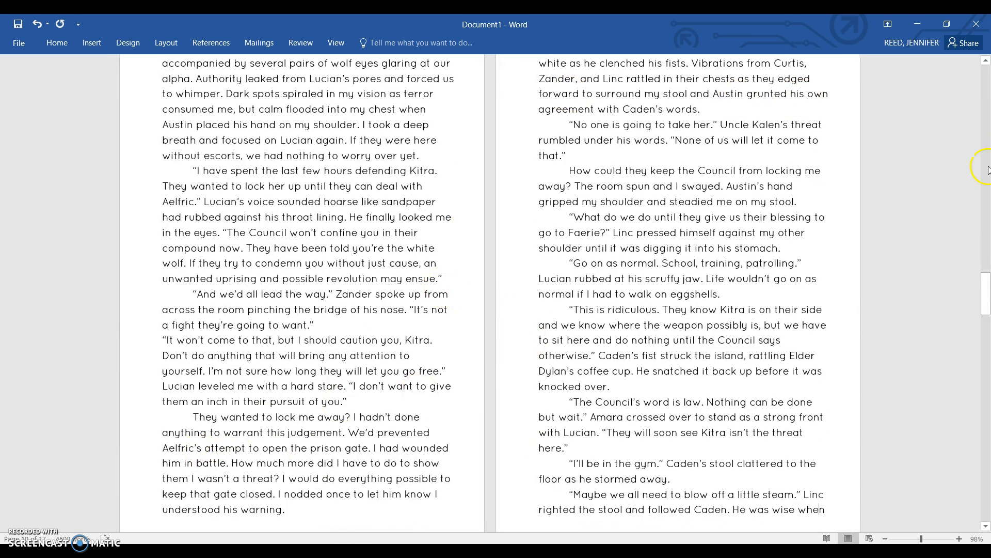
Apply a Dropped drop cap to the first letter "W" of chapter 1's opening paragraph.
drag(986, 297, 987, 78)
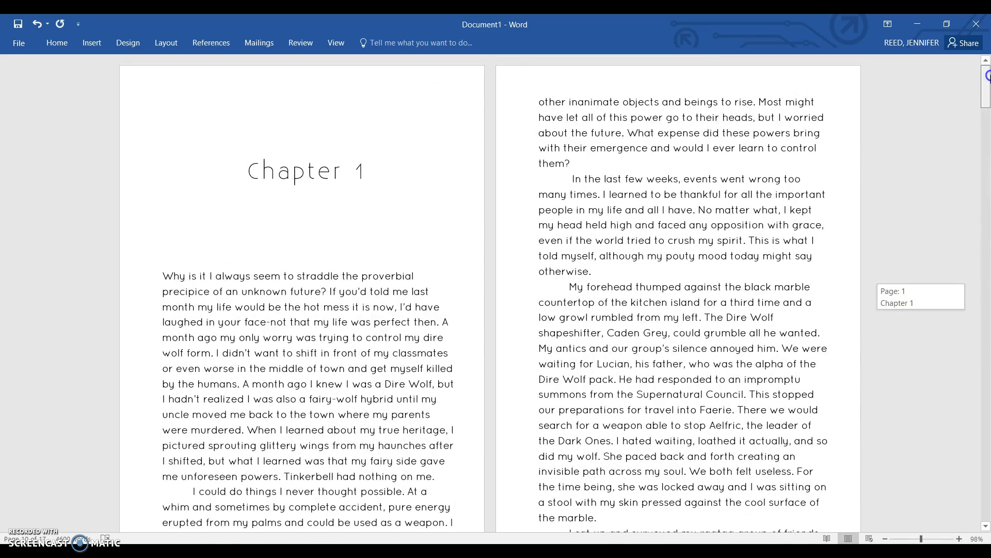
drag(987, 77, 987, 77)
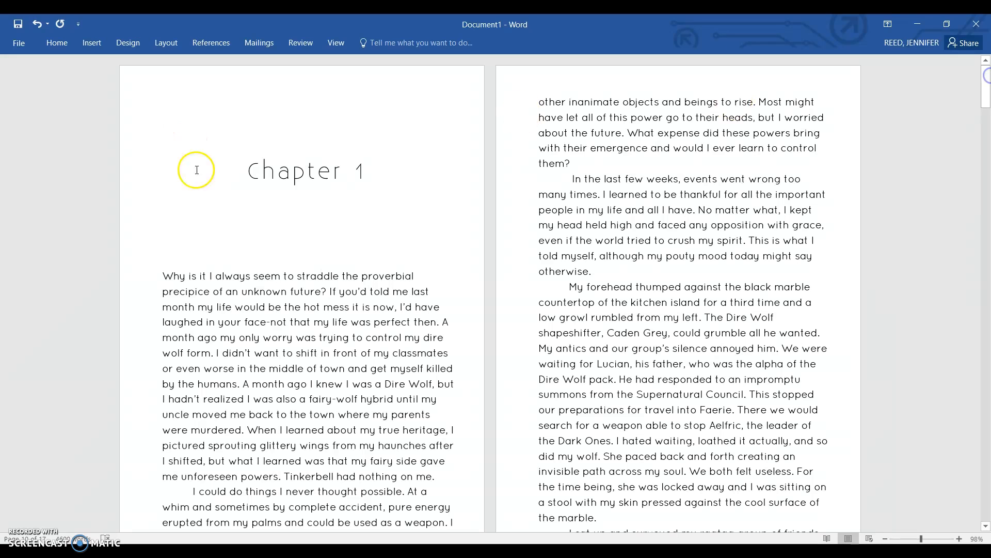
click(161, 274)
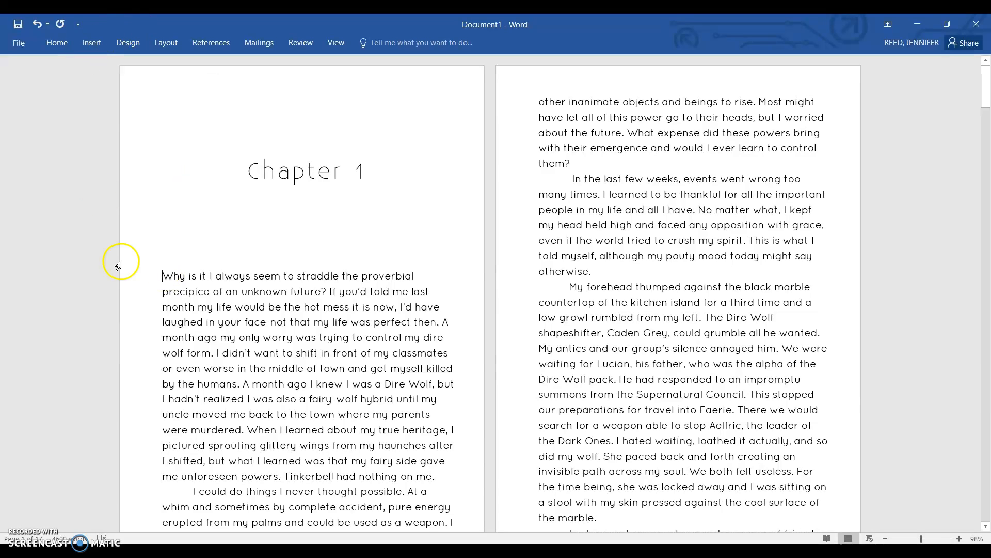
drag(163, 275, 170, 274)
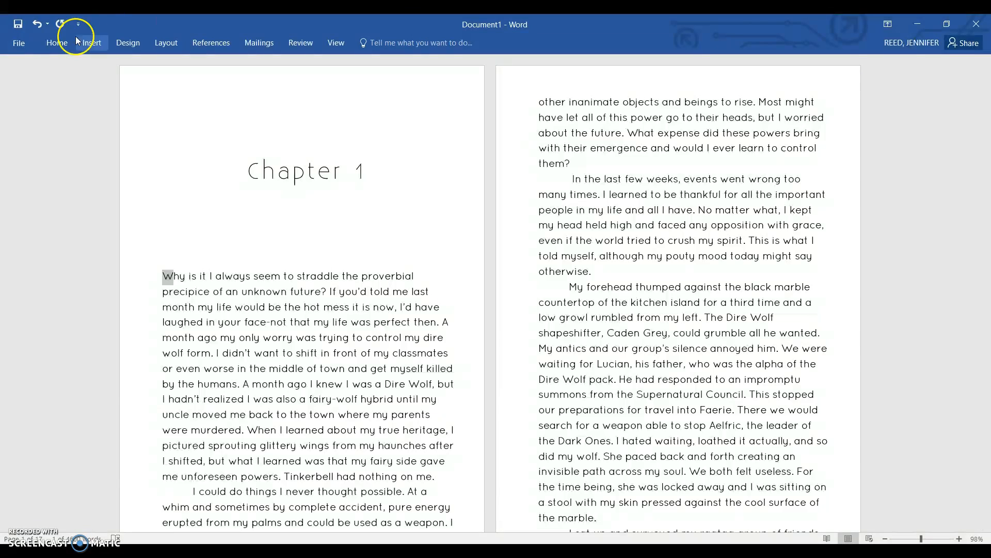
click(89, 46)
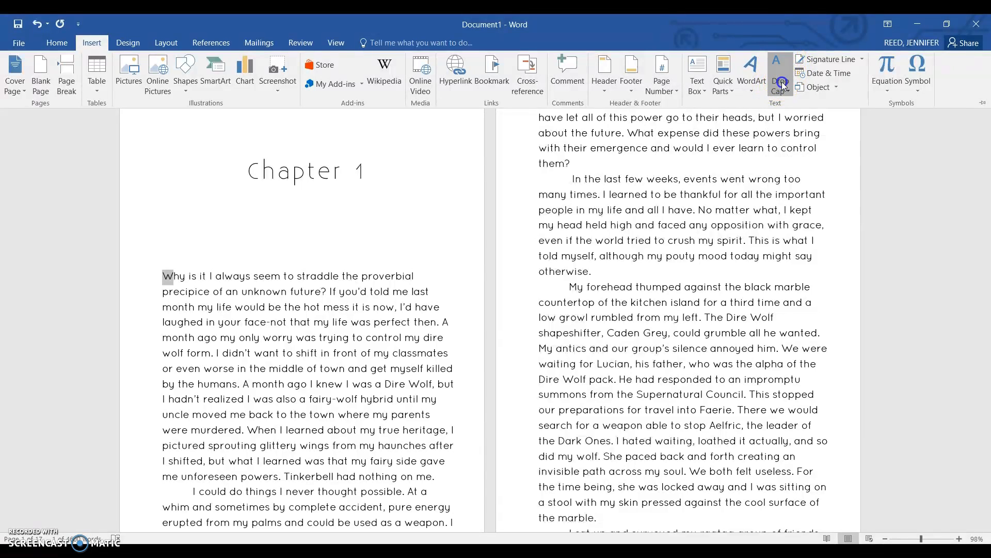
click(782, 85)
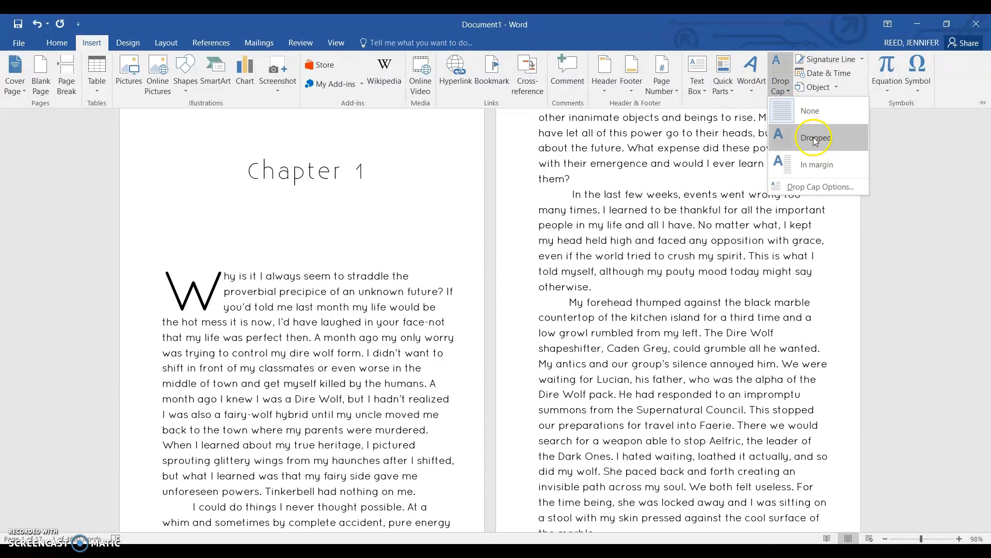
click(816, 137)
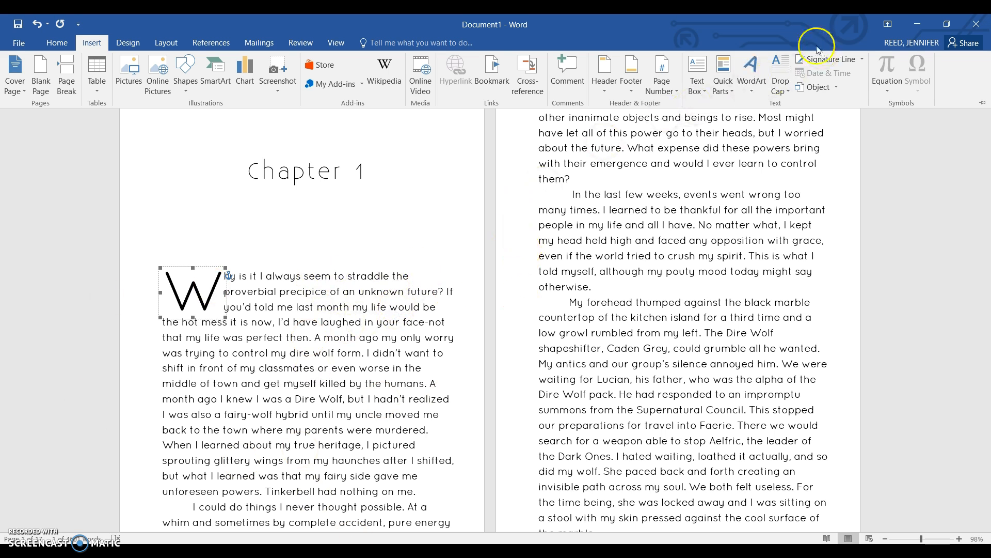
Set the drop cap on the opening "W" to drop 1 line.
click(781, 92)
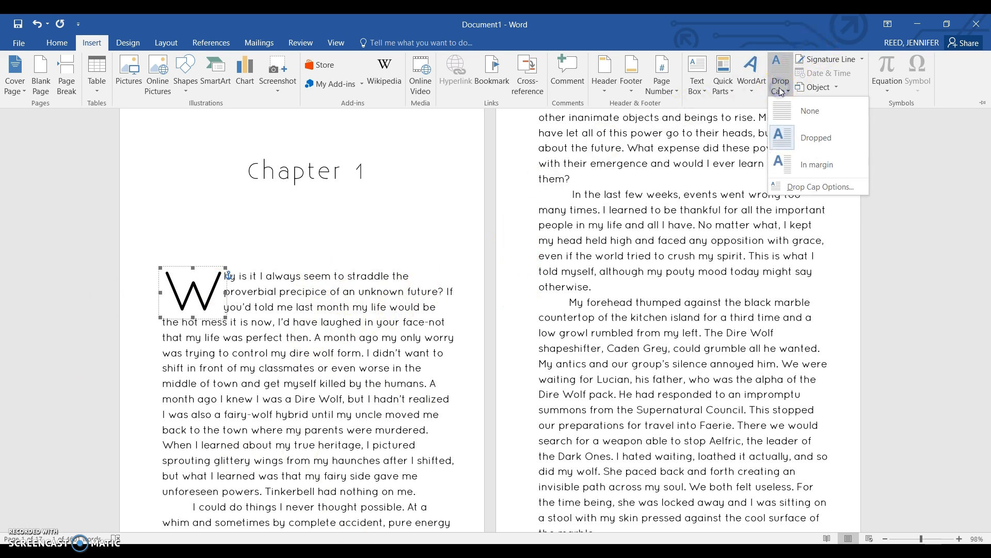
click(825, 189)
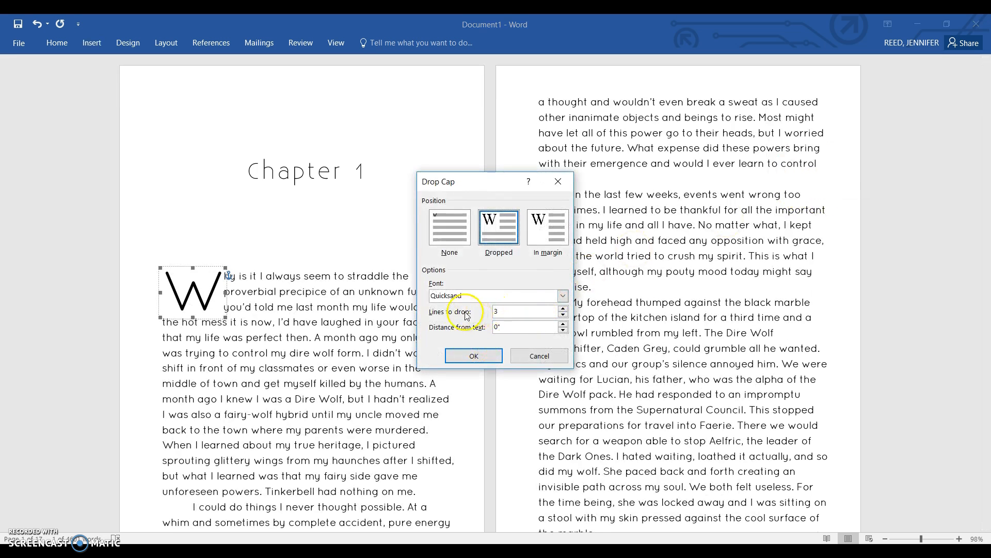
click(500, 311)
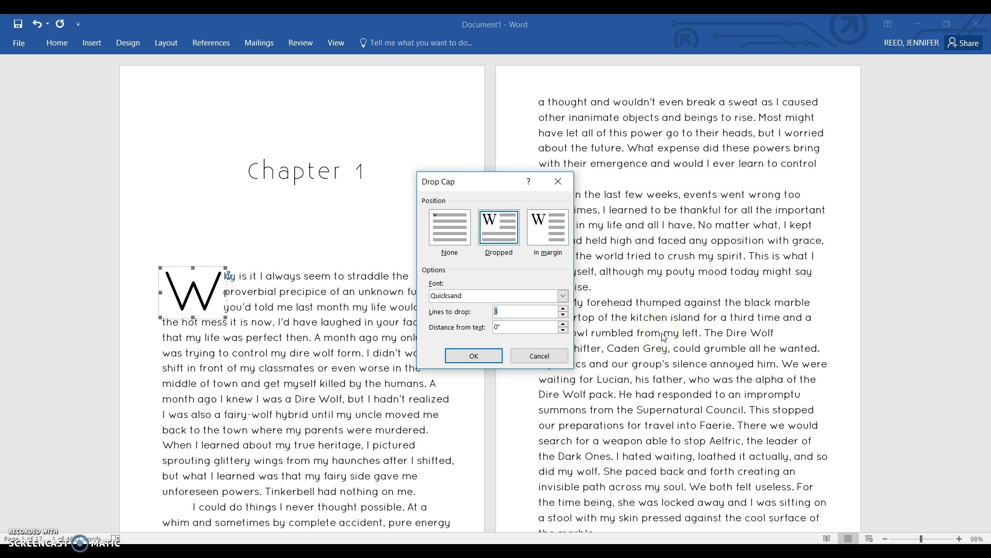
click(480, 356)
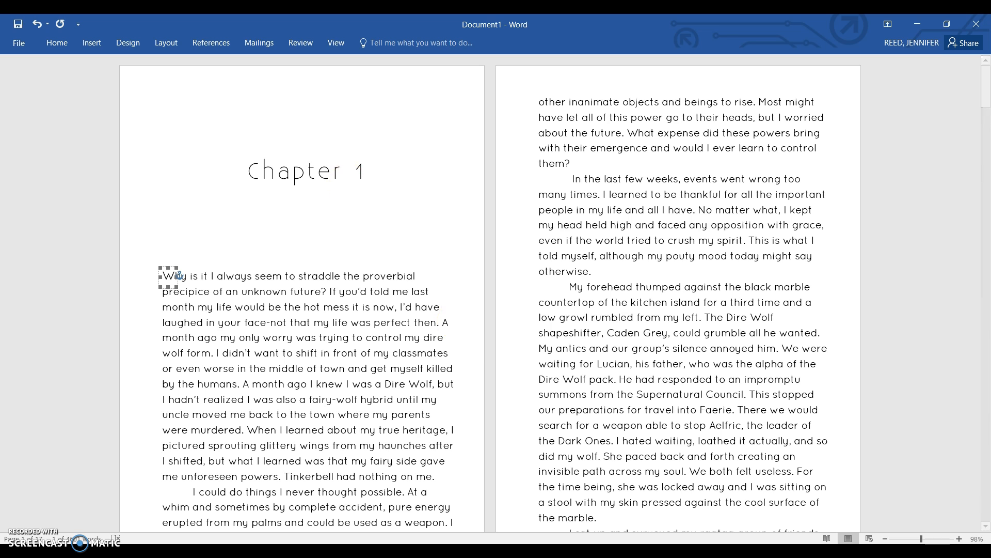
Set the opening "W" drop cap to drop 2 lines.
click(92, 42)
click(779, 83)
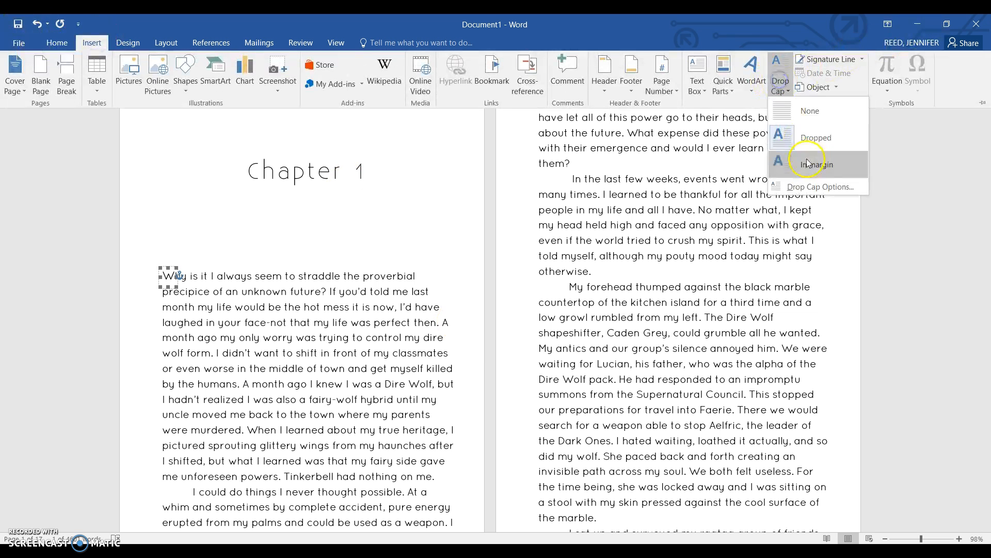
click(821, 189)
click(469, 312)
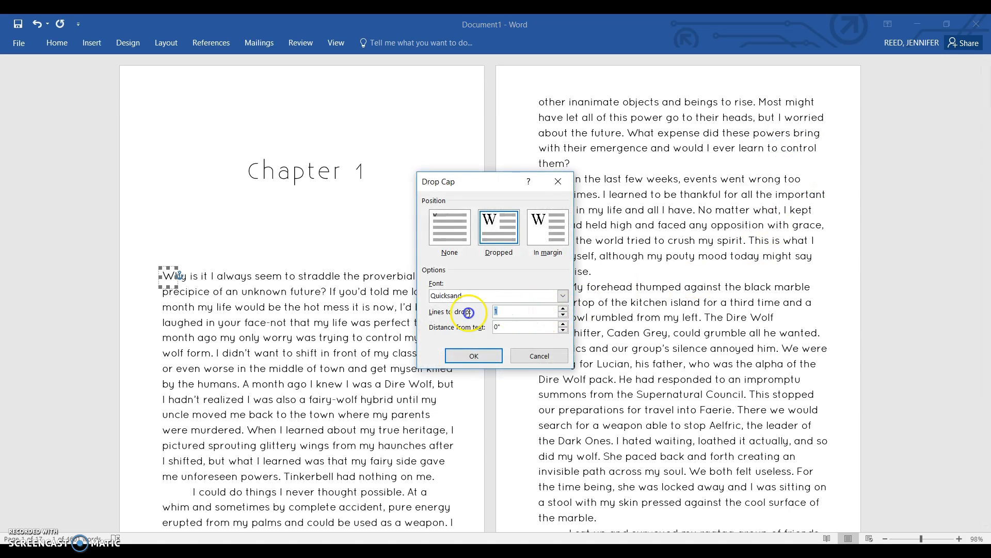
text(2)
key(Return)
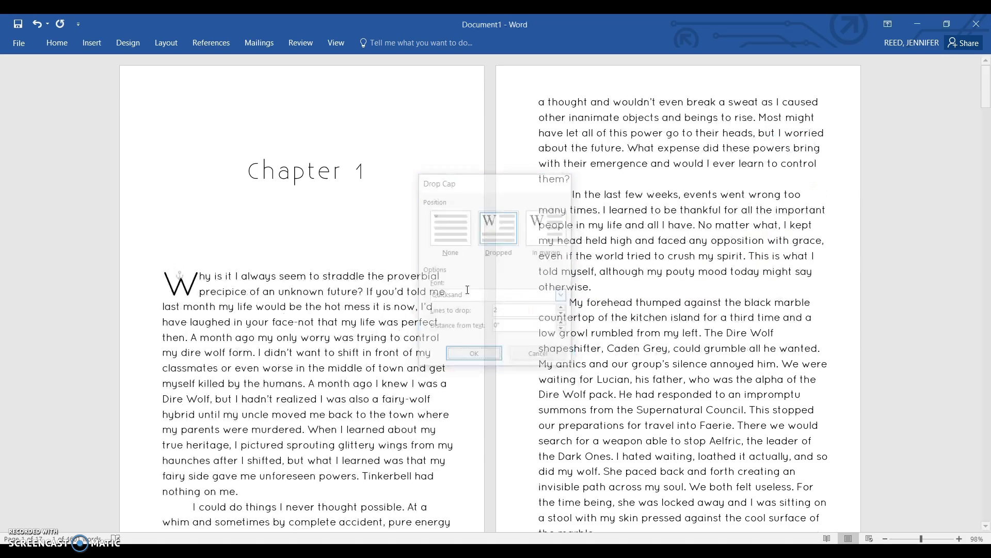
click(238, 340)
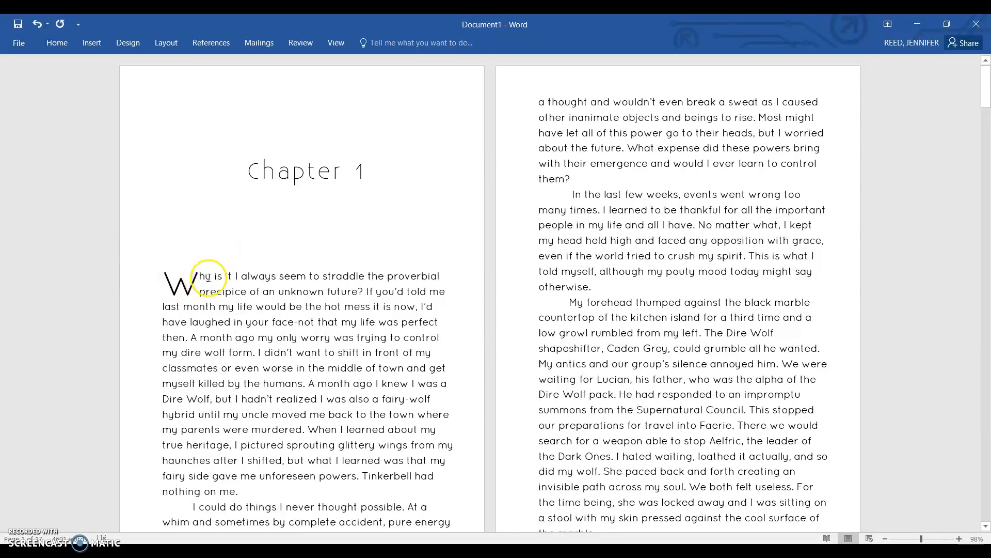
Change the opening words "hy is it" after the drop cap to UPPERCASE.
drag(236, 277, 205, 274)
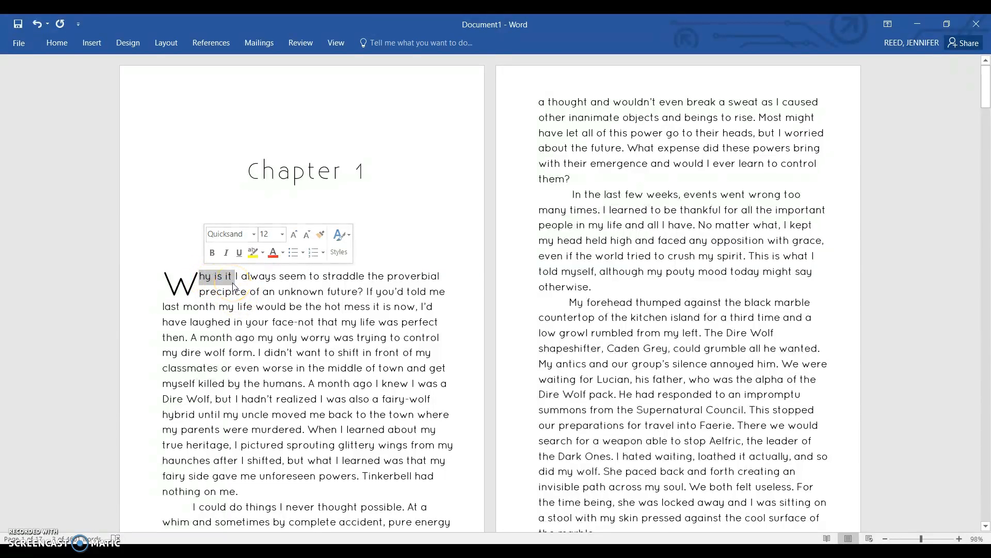
click(57, 44)
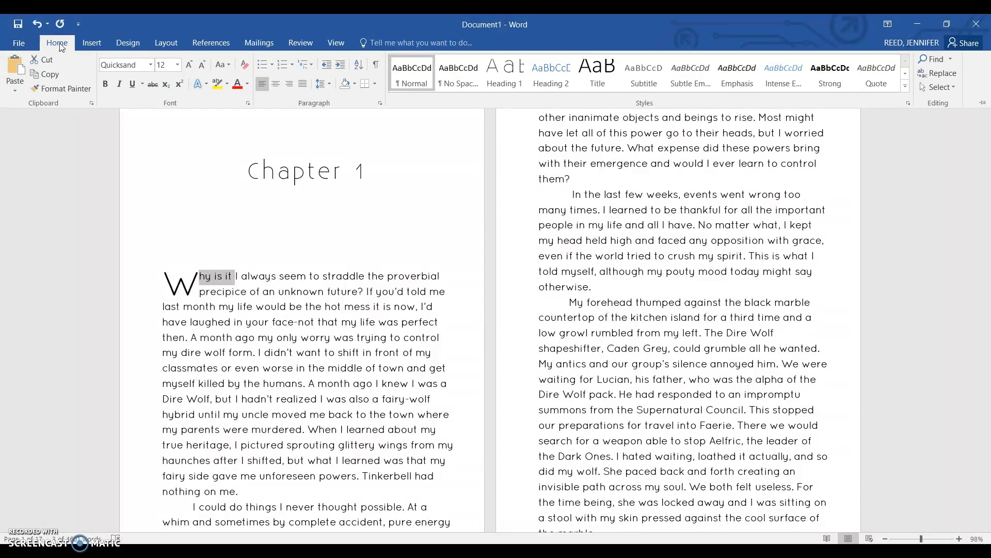
click(230, 65)
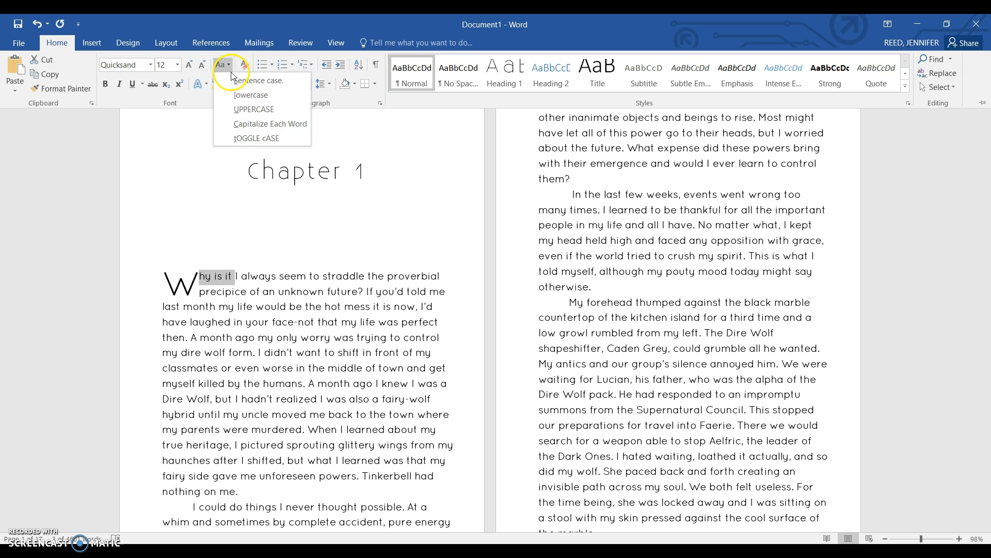
click(267, 109)
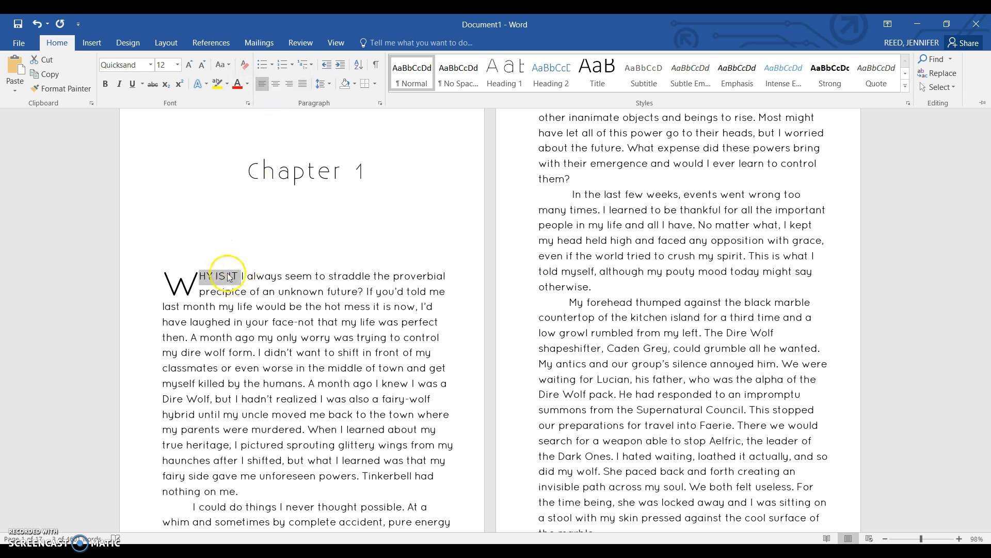
key(ctrl+F1)
click(209, 300)
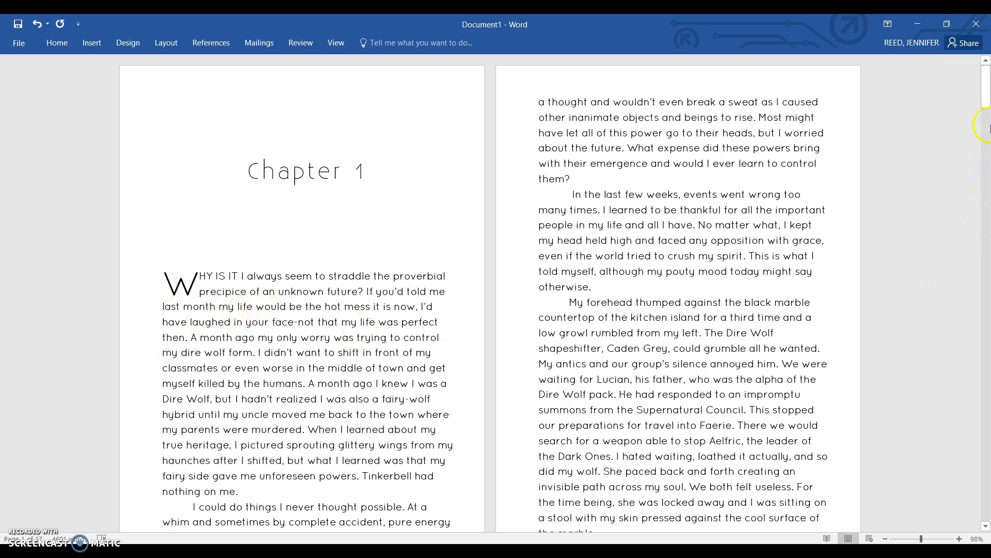
Insert a page break after the final paragraph of chapter 1.
drag(988, 87, 964, 502)
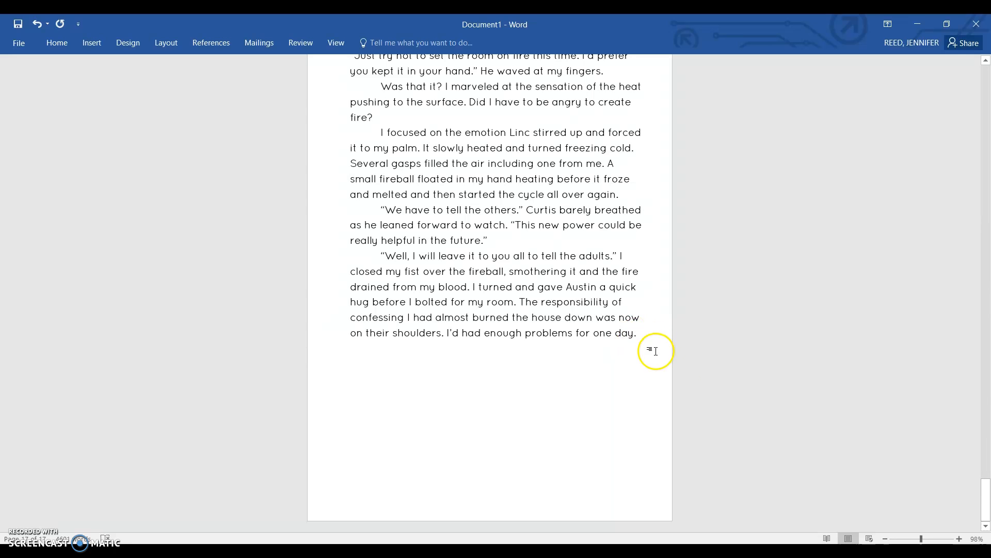
click(96, 45)
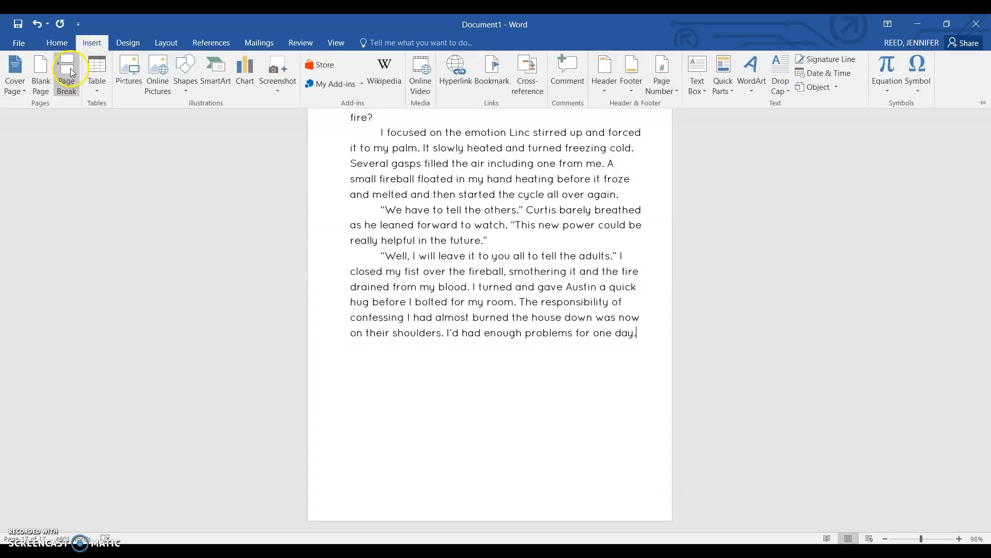
click(70, 73)
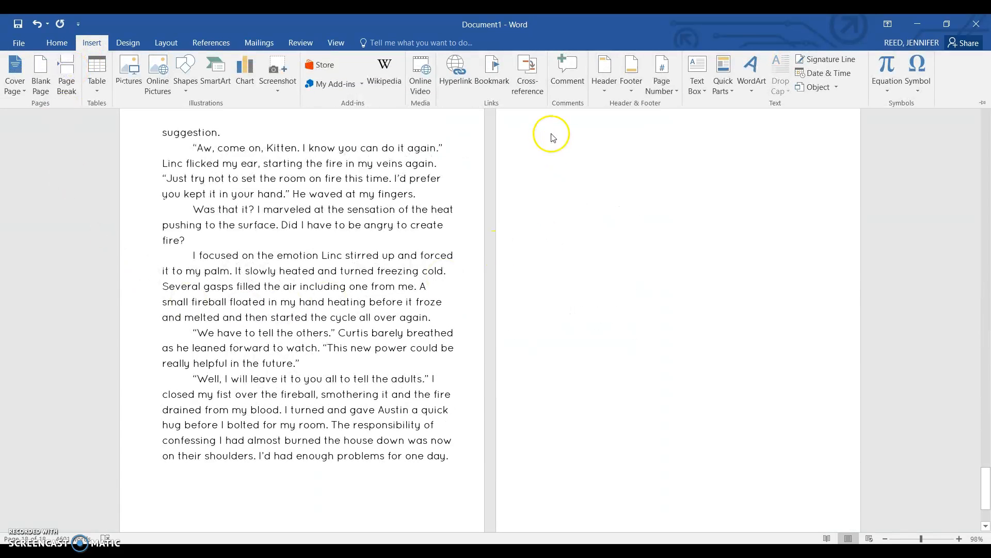
Enter "Chapter 2" on the second line of the new page and apply the Heading 1 style to it.
click(540, 133)
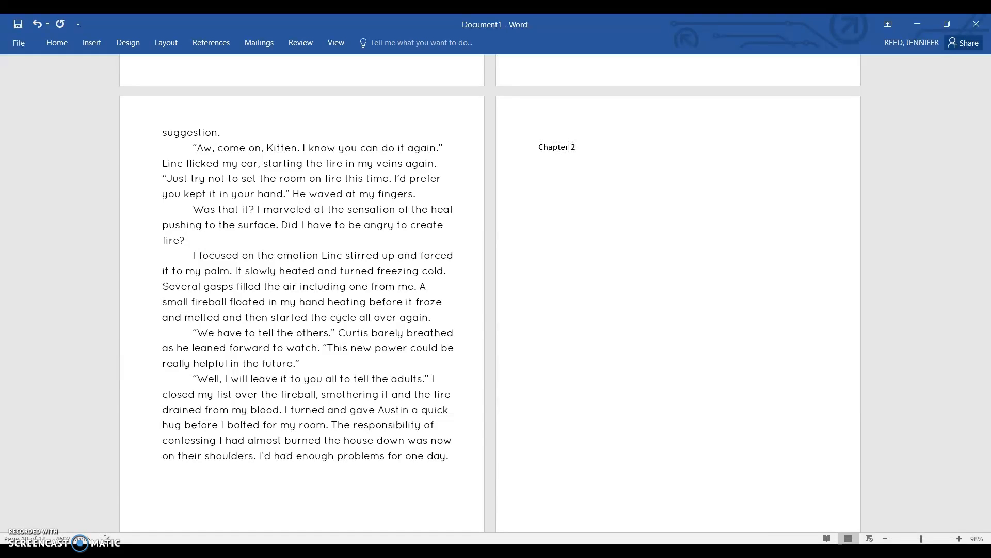
drag(538, 147, 577, 149)
click(714, 126)
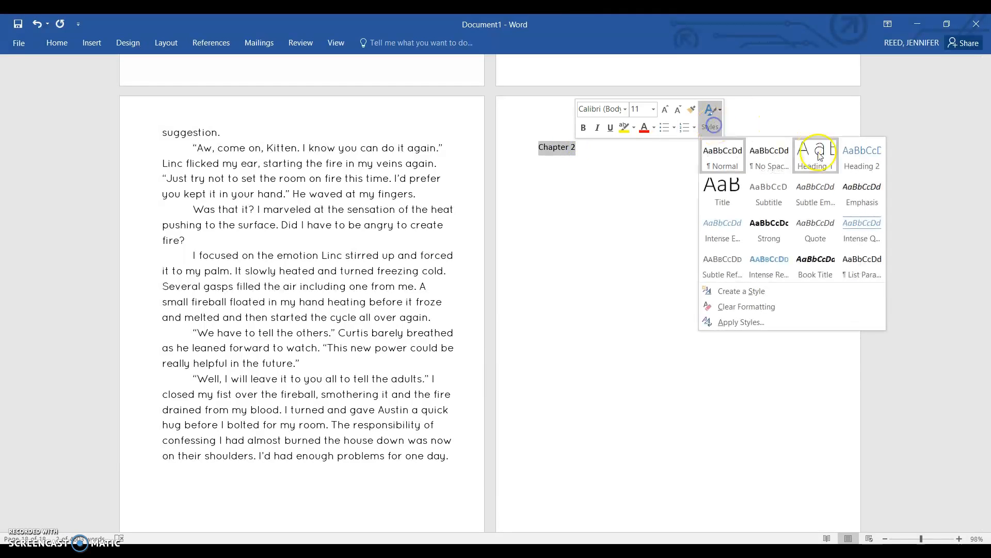
click(814, 153)
click(742, 256)
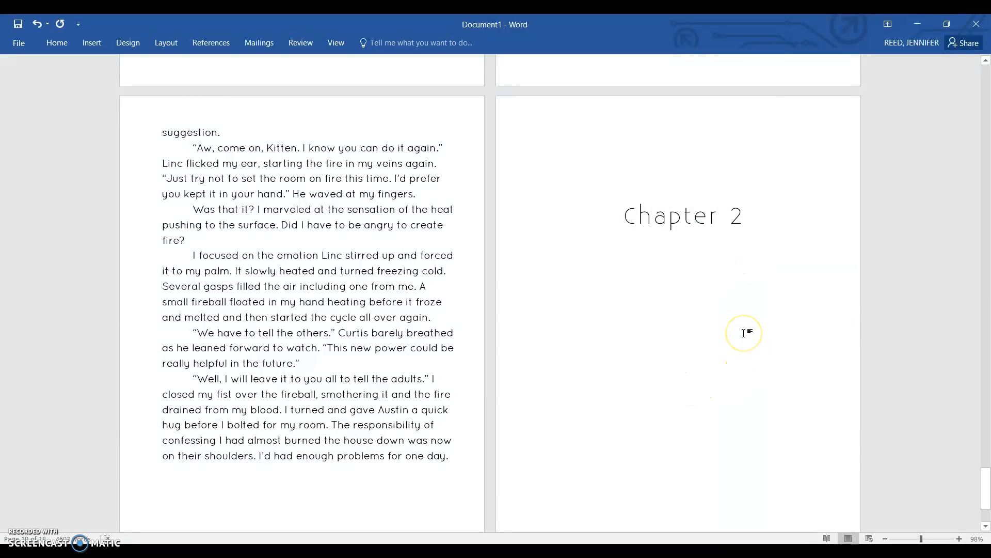
Fill the space below the Chapter 2 heading with four blank paragraphs, showing the formatting marks to check them.
key(Return)
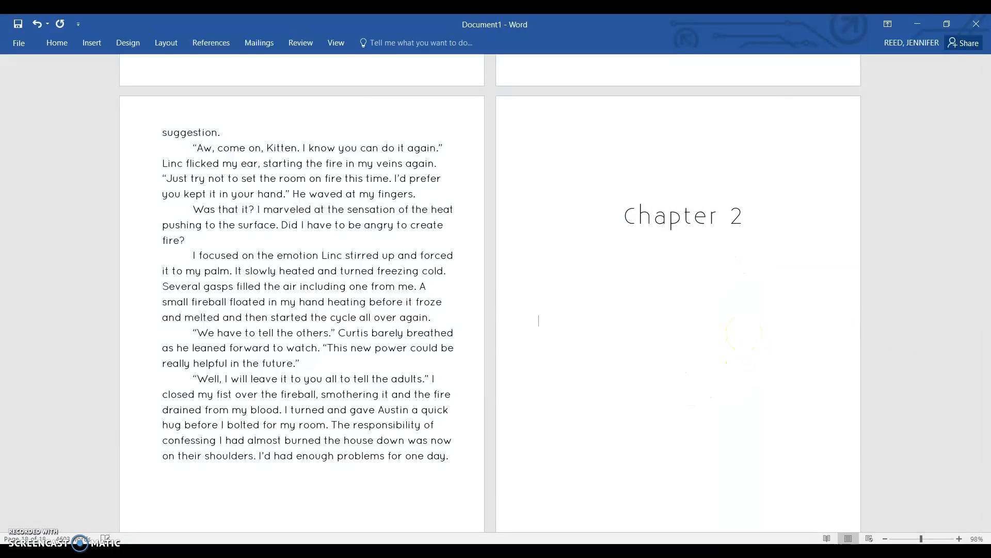
click(57, 43)
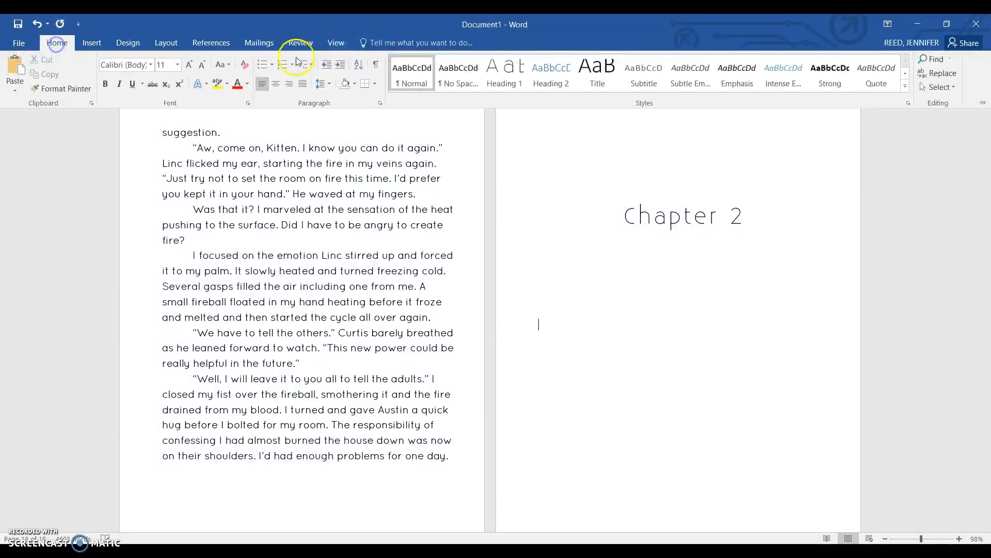
click(377, 65)
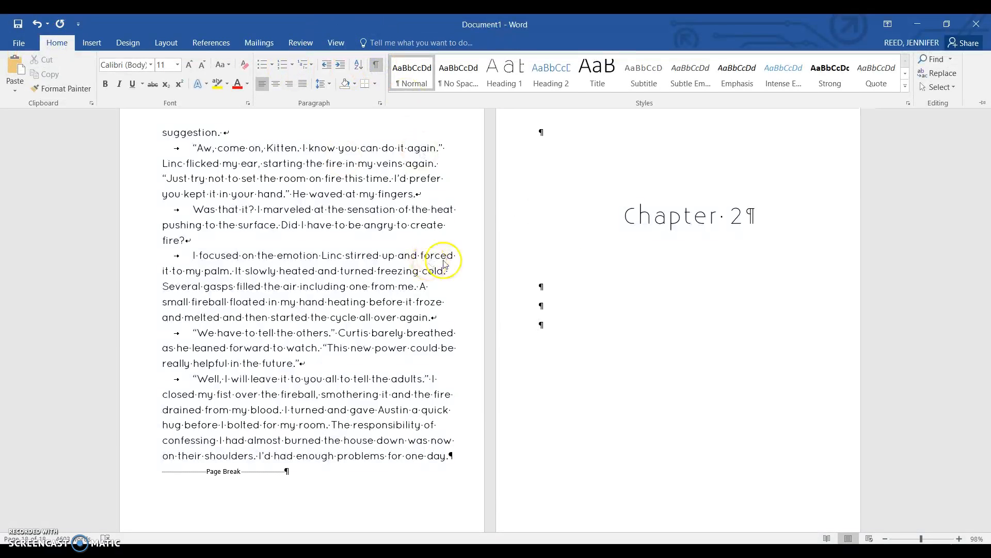
click(544, 323)
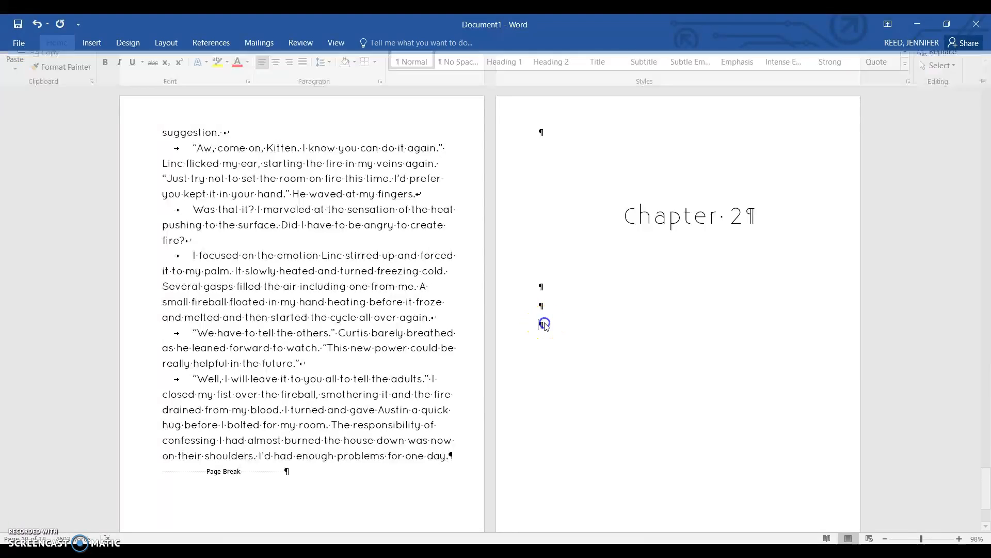
key(Return)
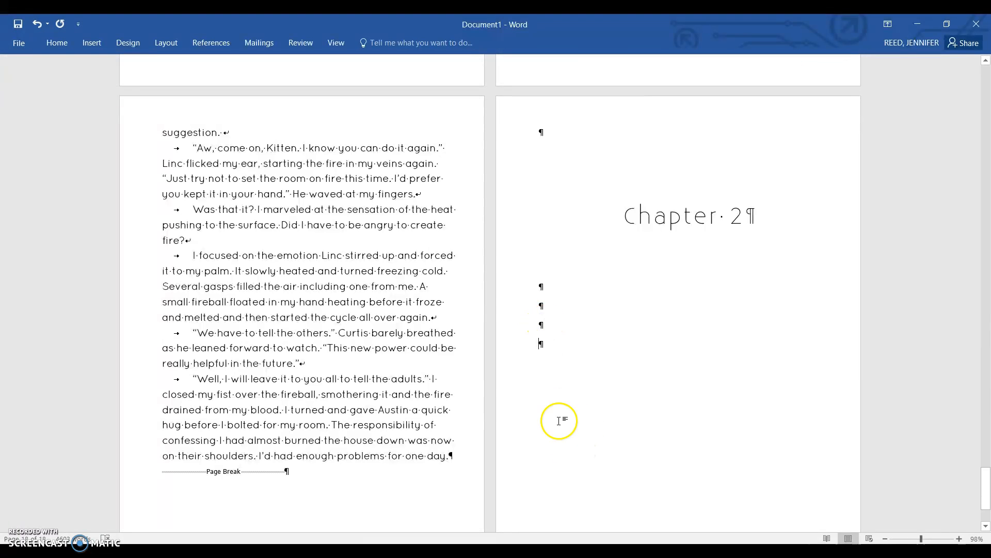
Select the last blank paragraph below the Chapter 2 heading and hide the formatting marks.
drag(538, 344, 546, 344)
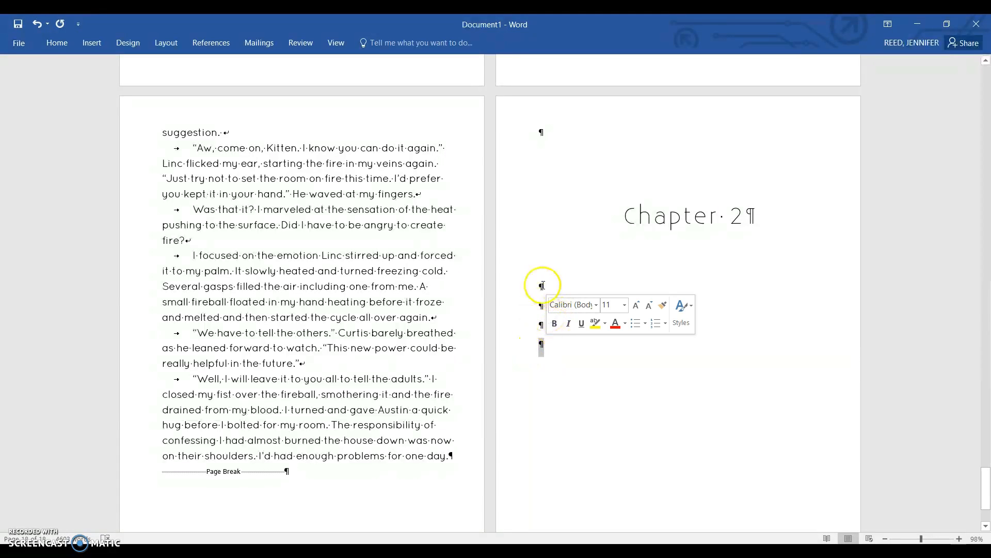
click(56, 44)
click(374, 64)
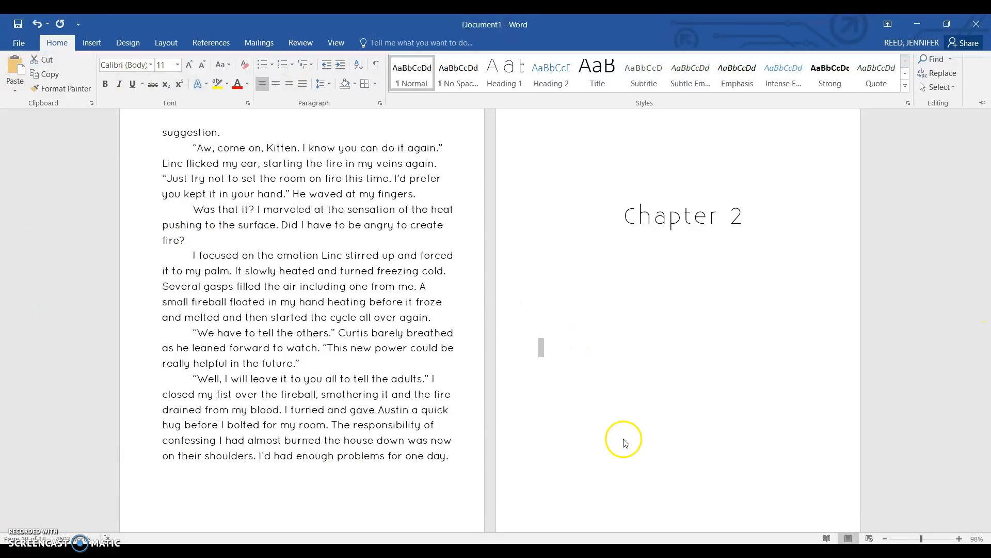
Return to the italic dialogue in chapter 1 and place the cursor before the line starting "I'm sorry".
scroll(658, 330, up, 5)
scroll(658, 328, up, 2)
scroll(658, 328, down, 5)
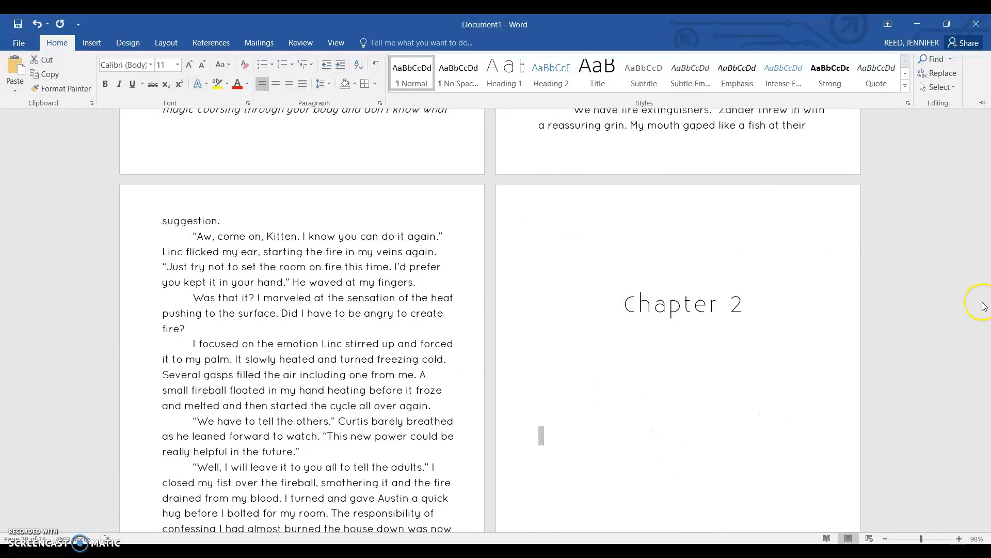
scroll(989, 382, up, 8)
drag(987, 442, 987, 436)
click(540, 336)
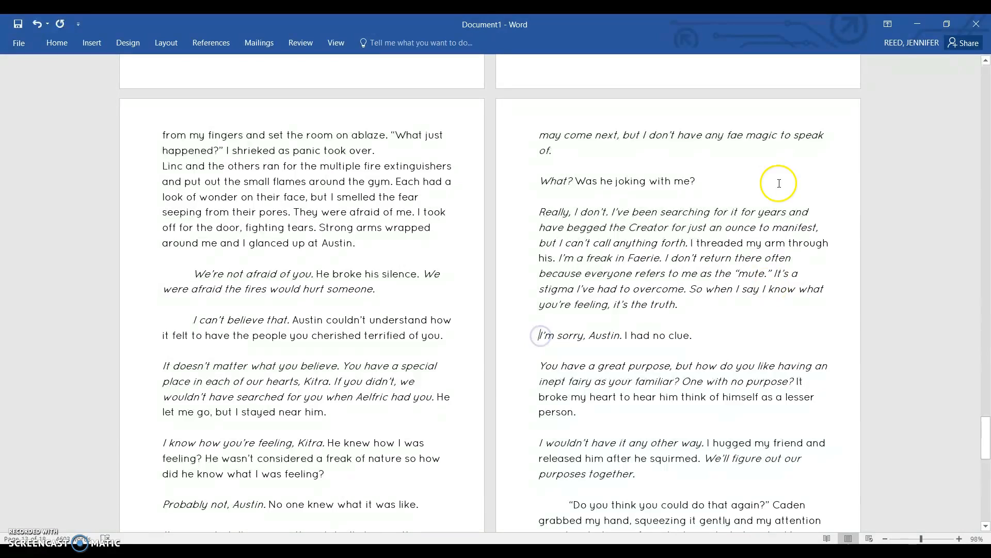
Indent the first lines of five unindented paragraphs: "I'm sorry", "What?", "Really, I don't", "You have a great purpose" and "I wouldn't have it any other way".
key(Tab)
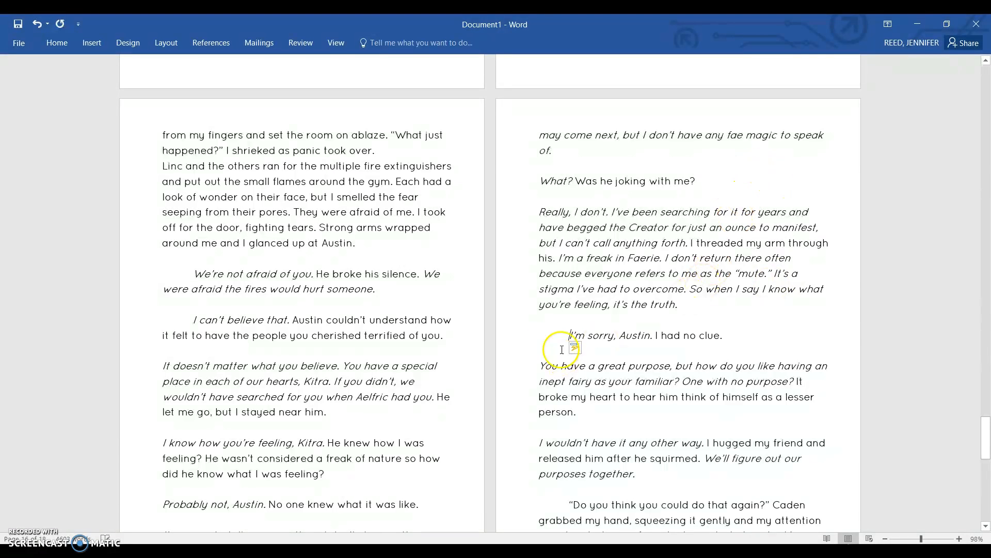
click(540, 180)
key(Tab)
click(540, 216)
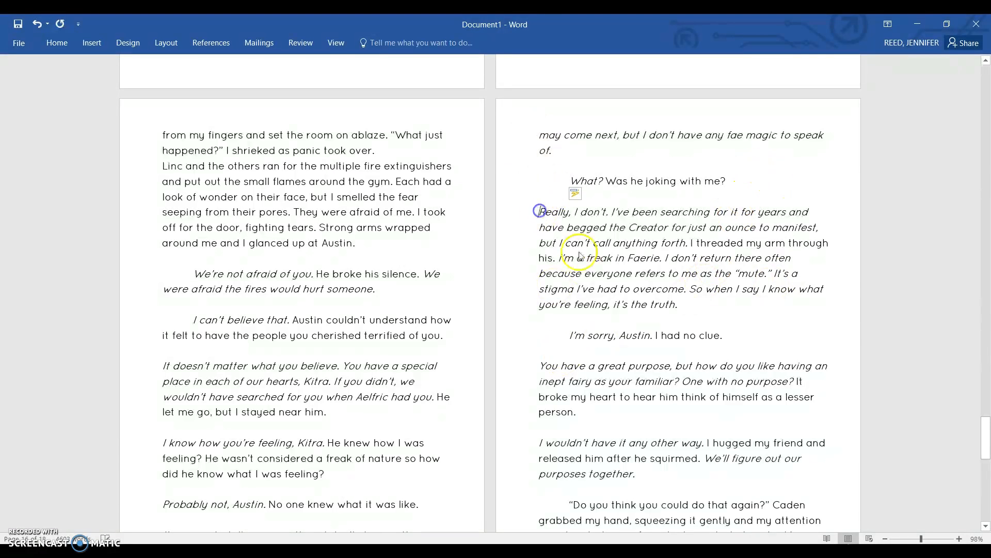
key(Tab)
click(537, 365)
key(Tab)
click(539, 444)
key(Tab)
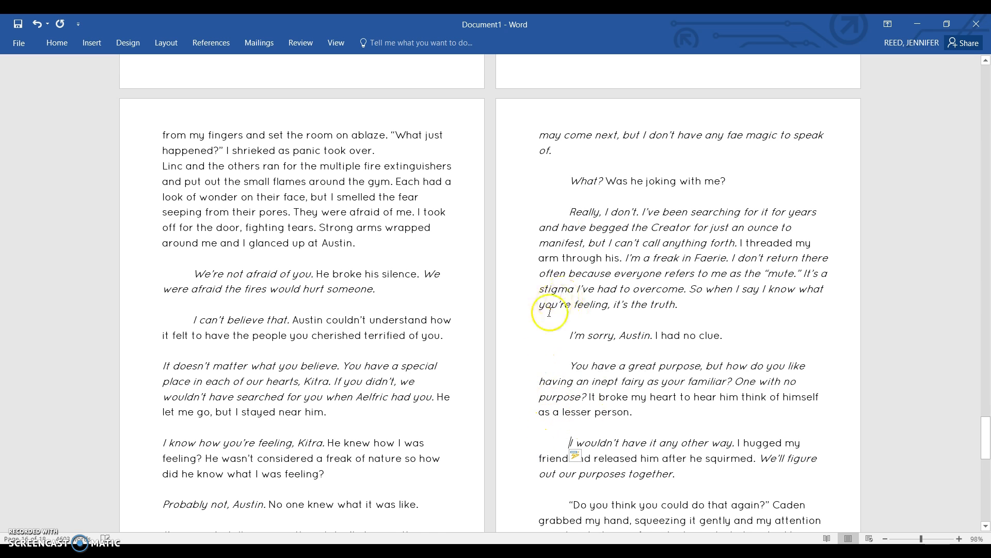
Indent the preceding page's unindented italic paragraphs, working from "I'm going to tell you something" back up to "It doesn't matter what you believe".
scroll(544, 312, down, 3)
click(163, 416)
key(Tab)
click(162, 386)
key(Tab)
click(162, 326)
key(Tab)
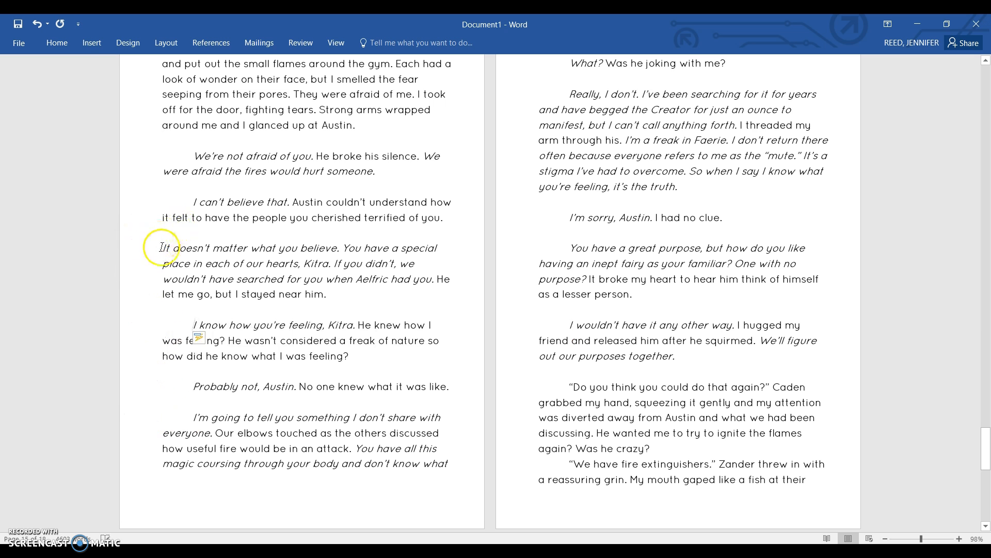
key(Tab)
Return to the document's start and, in the custom margin settings, set the gutter to 0" and the left margin to 0.625".
scroll(641, 232, up, 7)
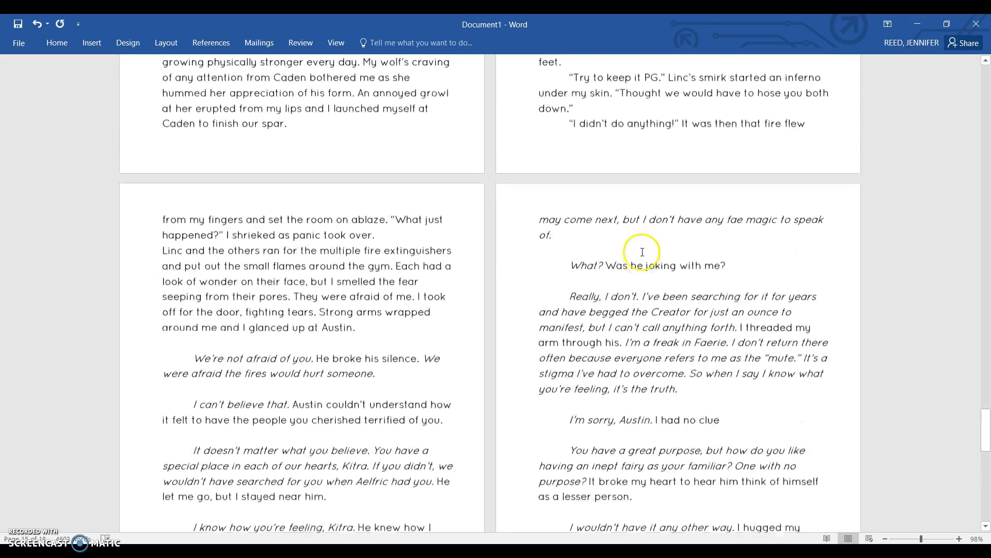
scroll(643, 252, up, 10)
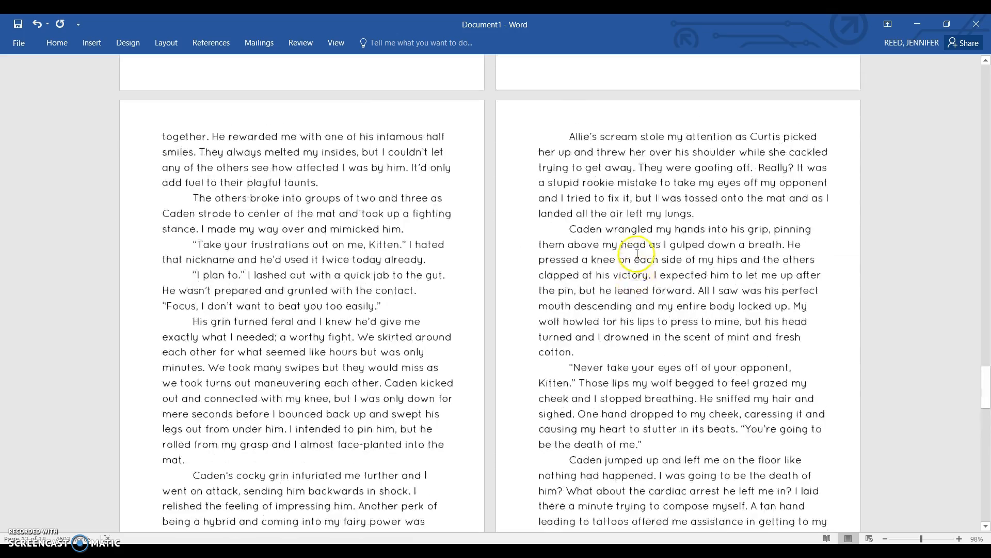
scroll(637, 253, up, 3)
drag(985, 367, 986, 58)
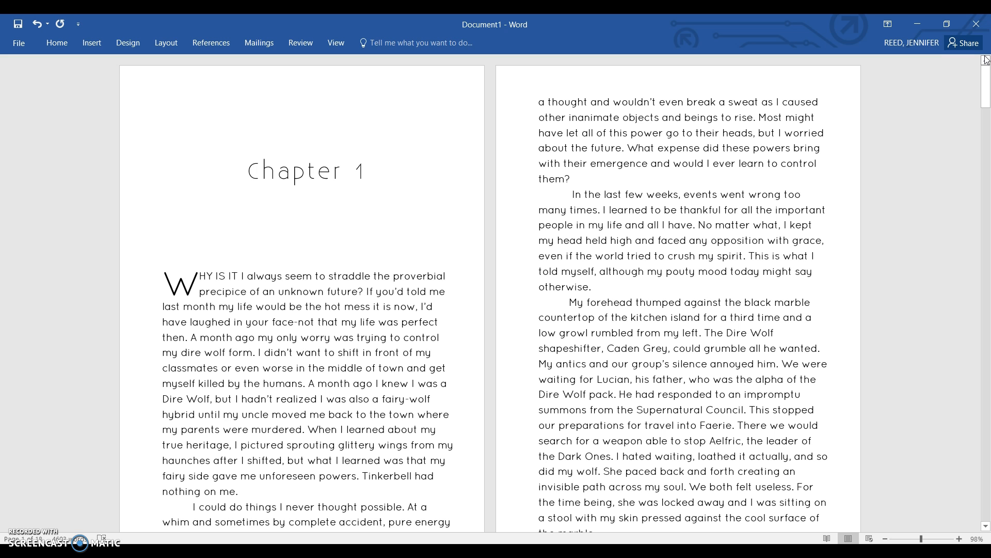
click(166, 43)
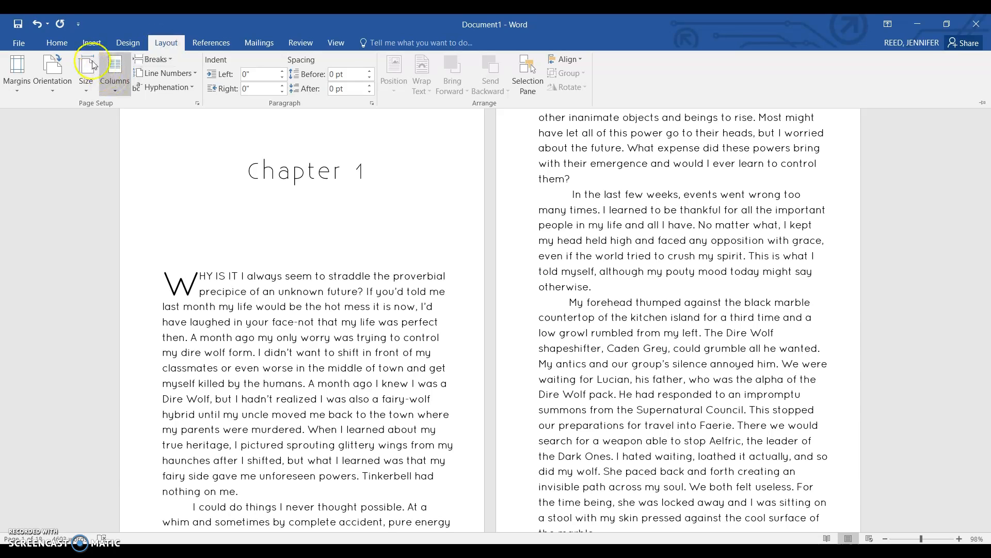
click(21, 82)
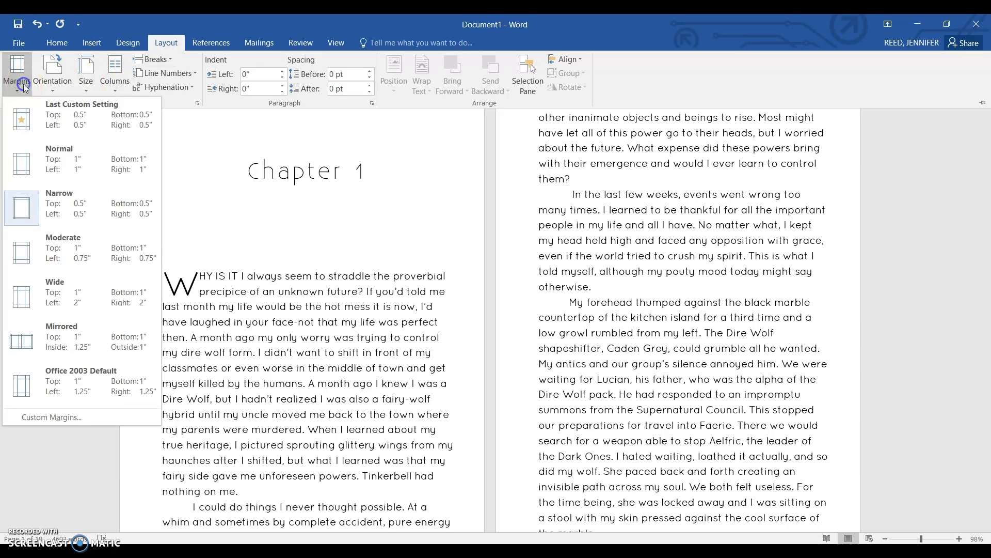
click(61, 417)
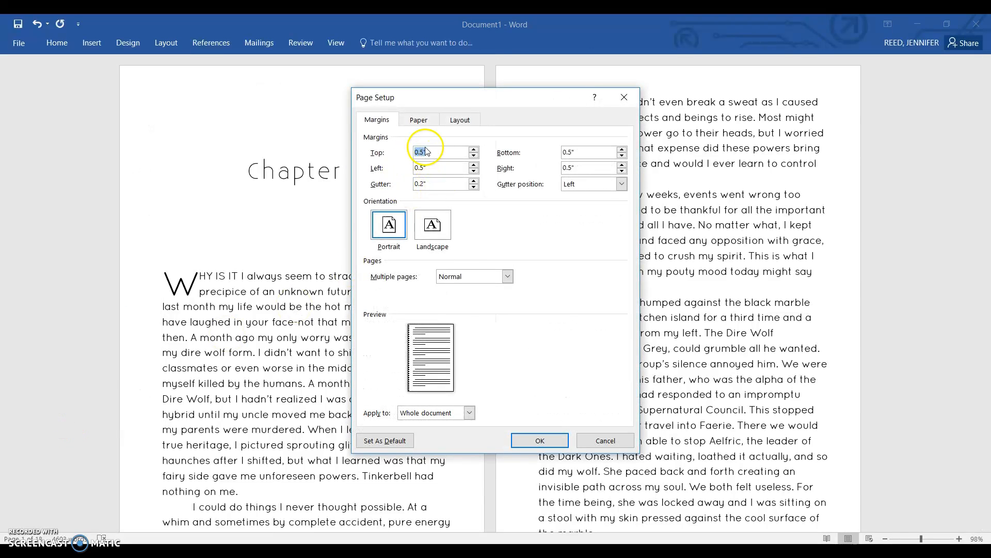
click(422, 183)
click(423, 170)
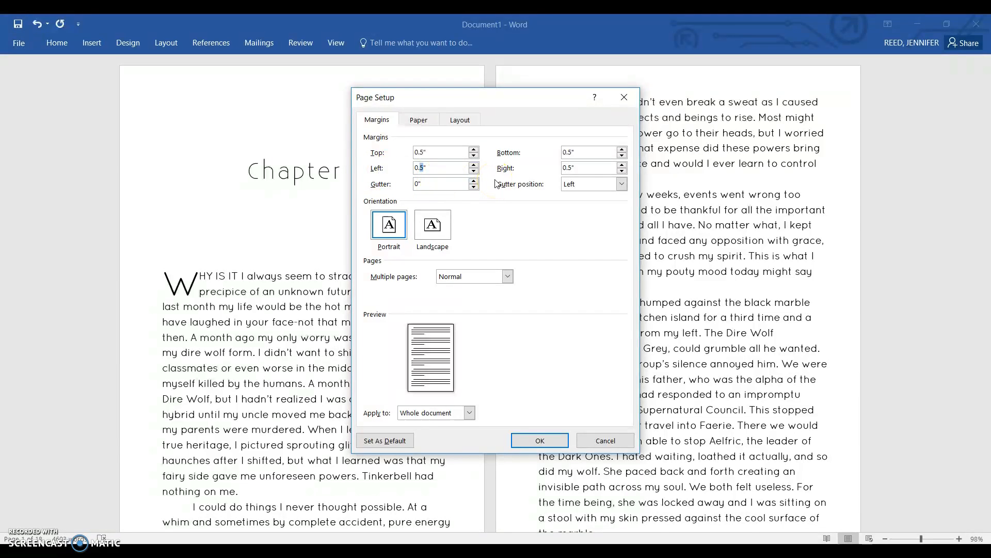
Try 0.4" for the right and bottom margins and step the top margin down.
click(573, 168)
click(575, 171)
click(580, 153)
click(433, 152)
key(Down)
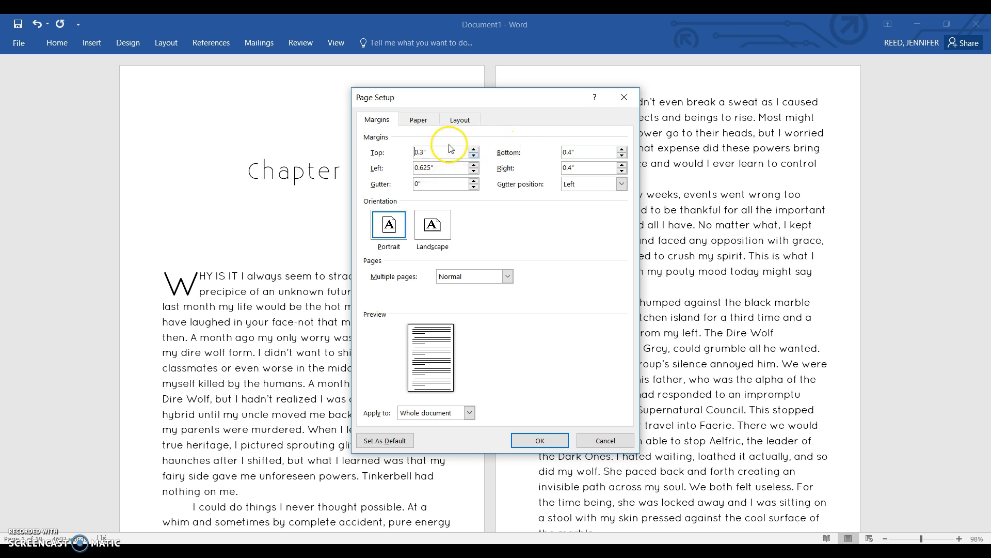
click(575, 155)
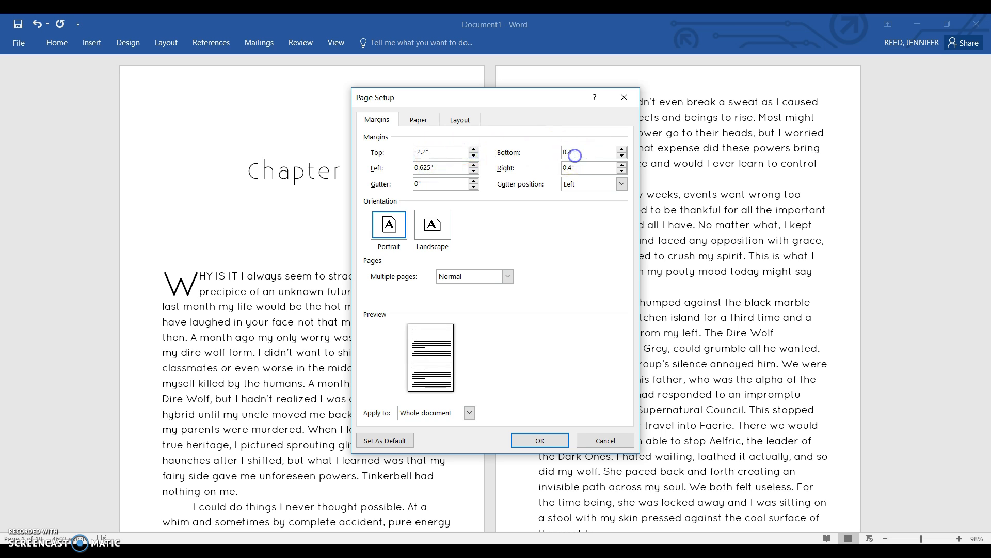
Set the top, bottom and right page margins to 0.3".
click(425, 153)
text(0.3)
click(577, 151)
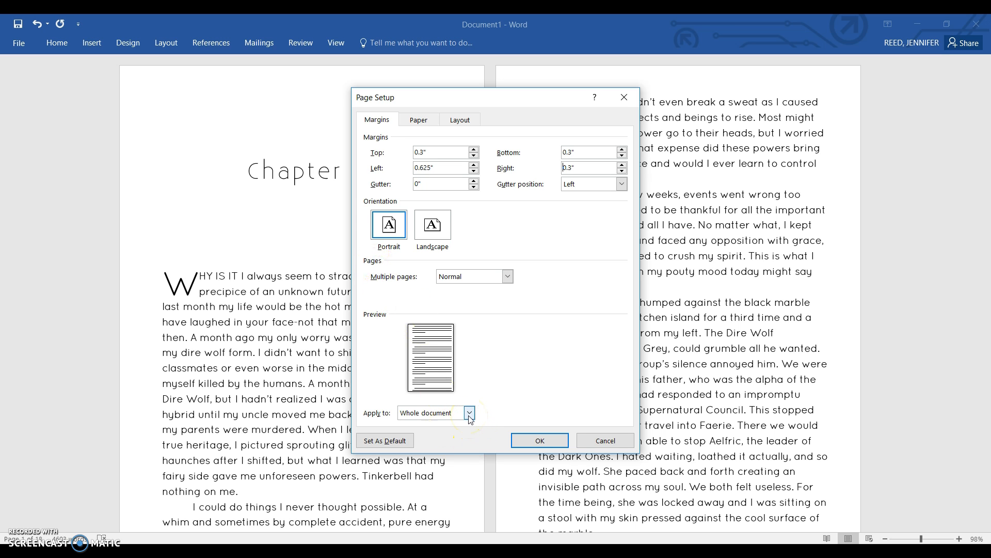
Apply the page setup to the whole document with mirror margins and return to the Chapter 1 opening page.
click(508, 279)
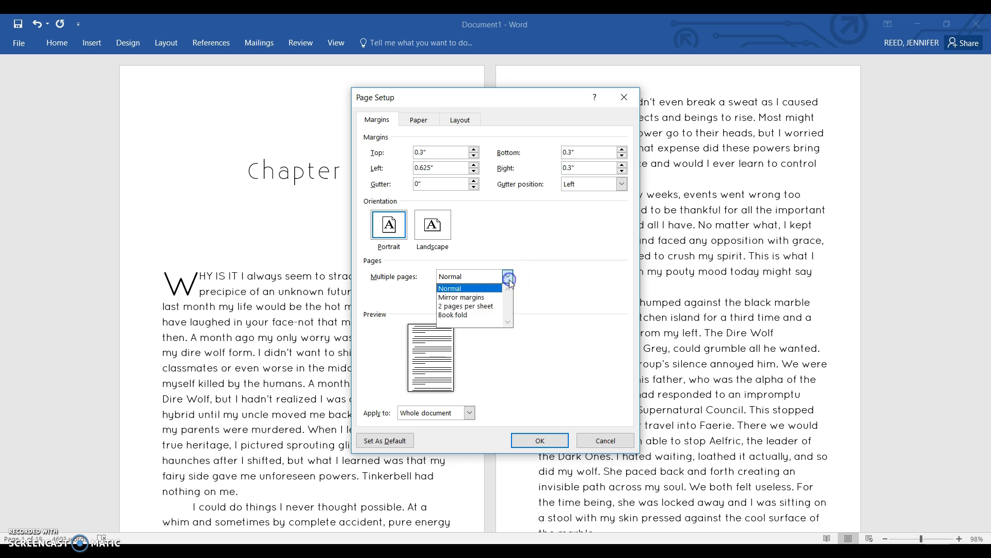
click(478, 299)
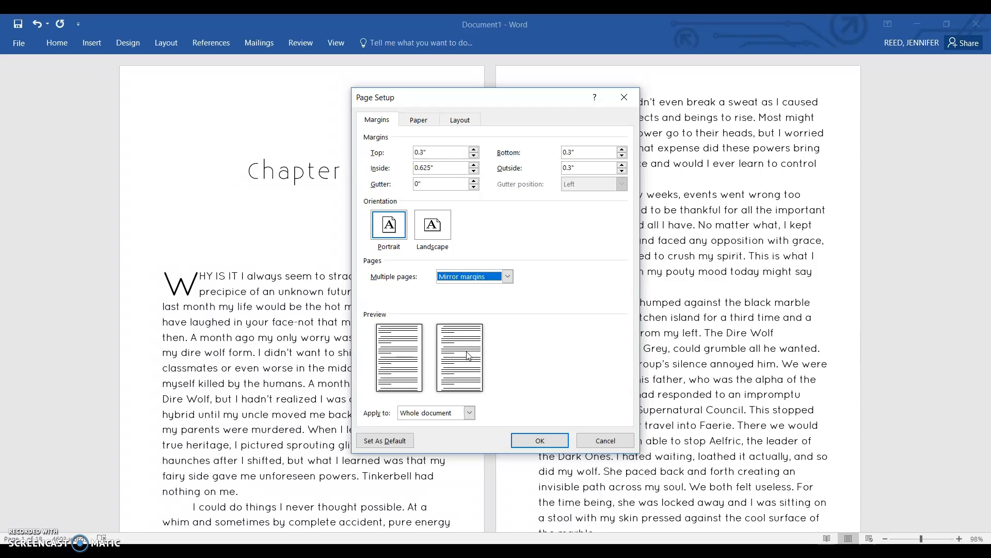
click(529, 441)
click(529, 442)
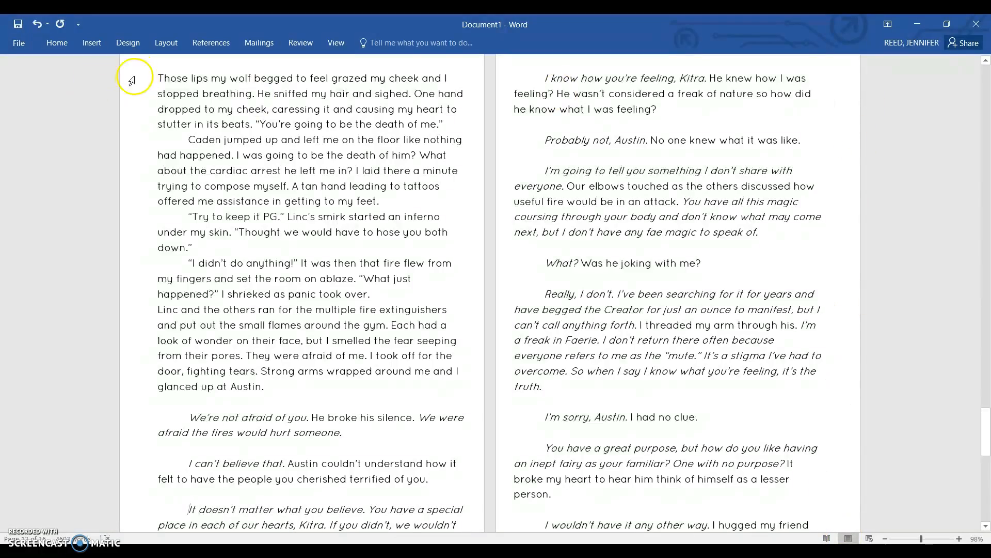
scroll(575, 242, up, 12)
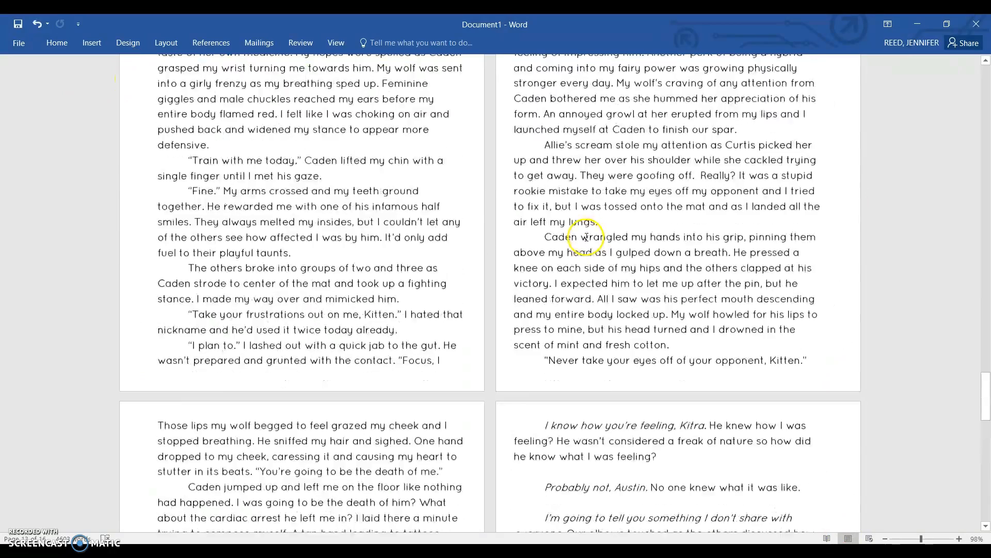
scroll(590, 225, up, 15)
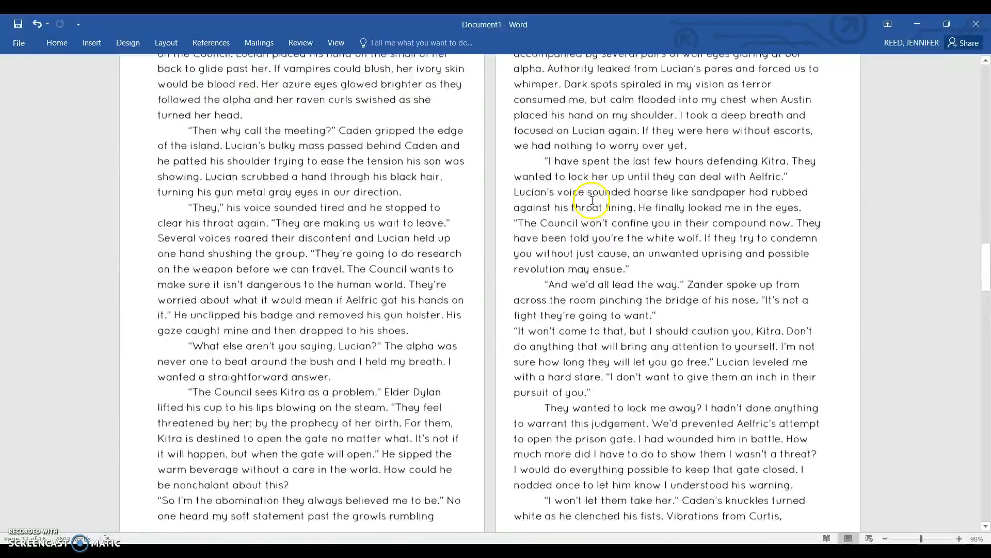
scroll(595, 212, up, 5)
drag(985, 206, 987, 62)
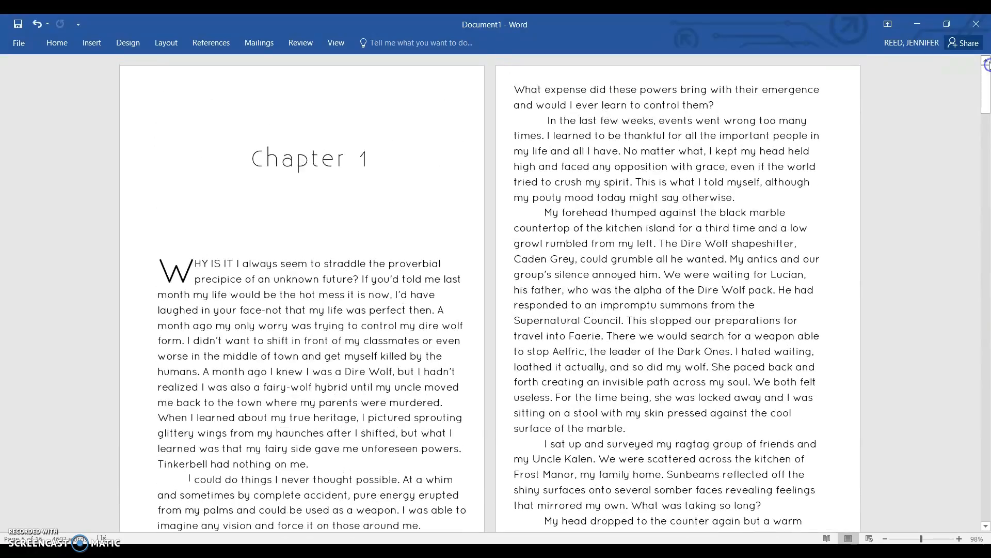